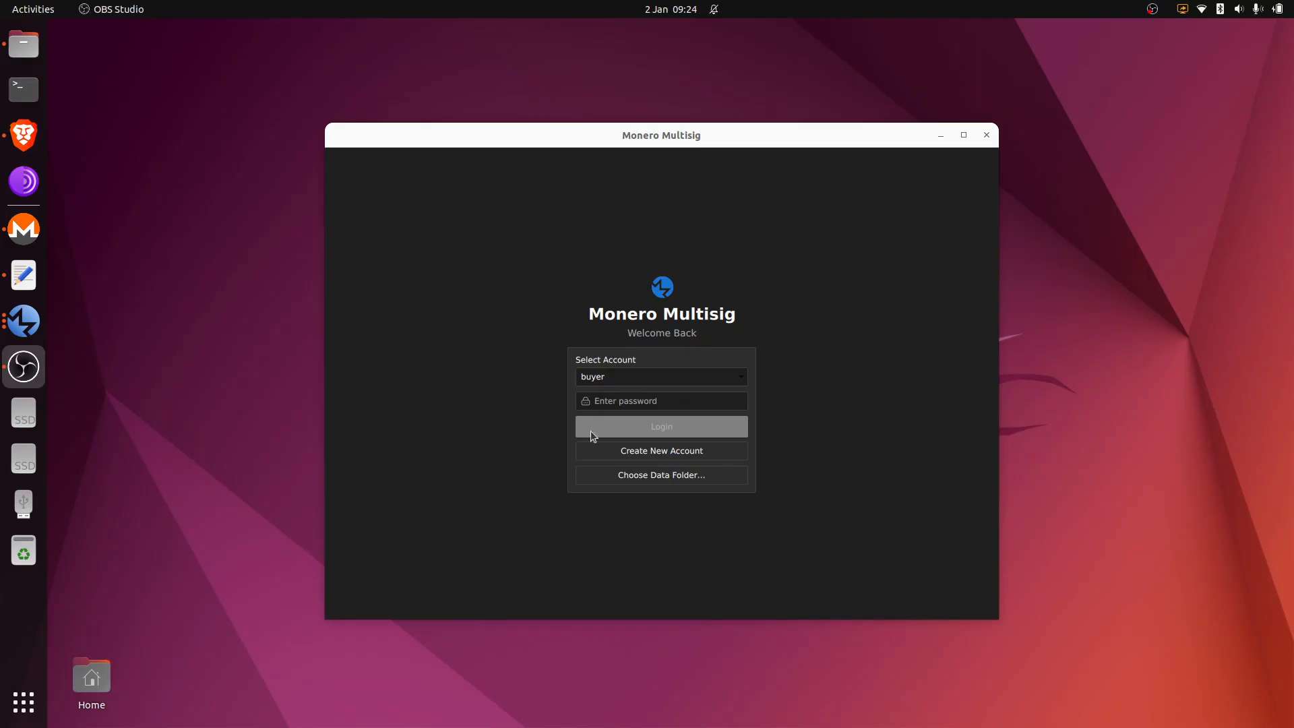
Step: Log in to the buyer account with its password
left_click(640, 405)
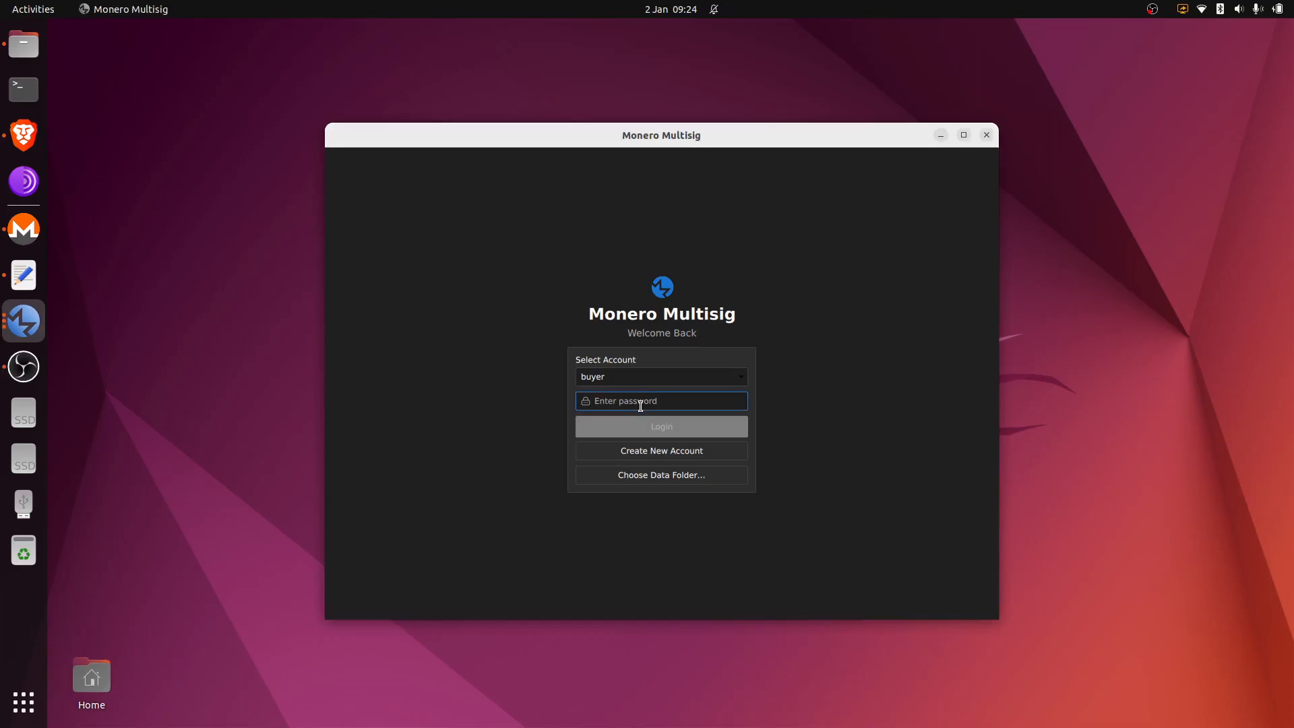
type("test")
left_click(659, 426)
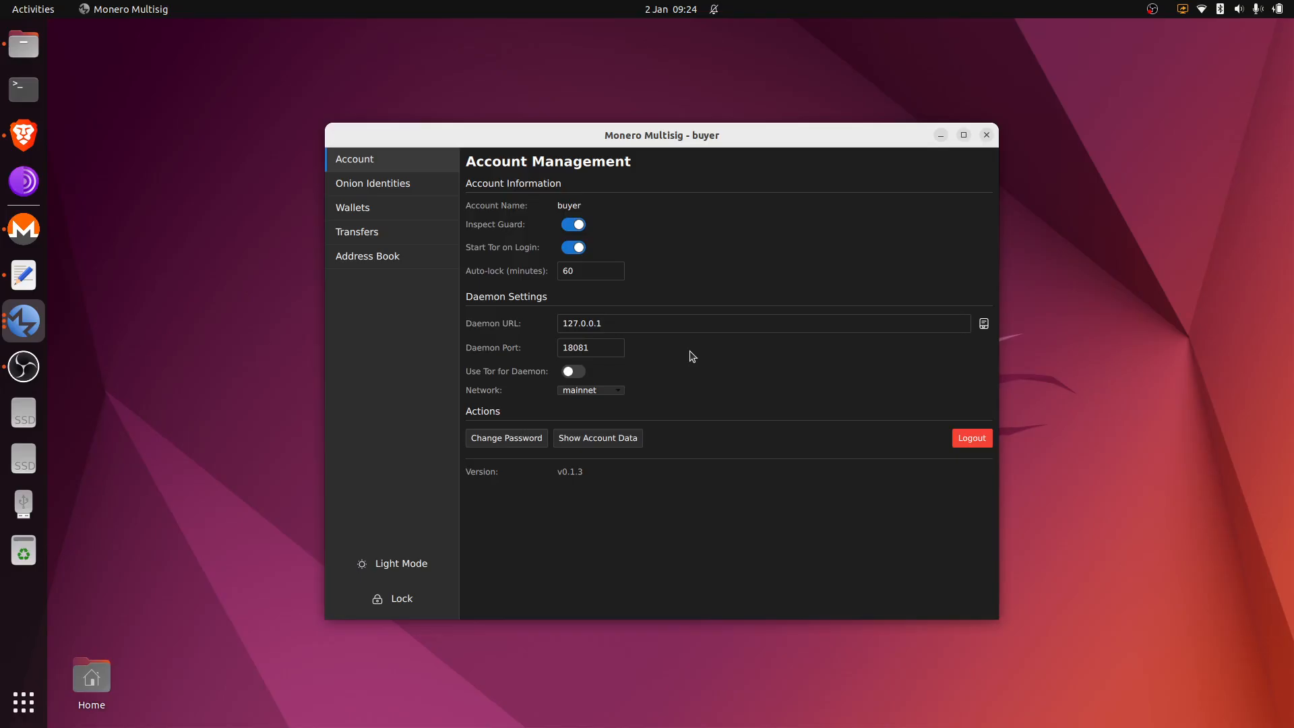
Step: Show the buyer's Tor Service page with its main onion identity, and move the window top-left
left_click(433, 192)
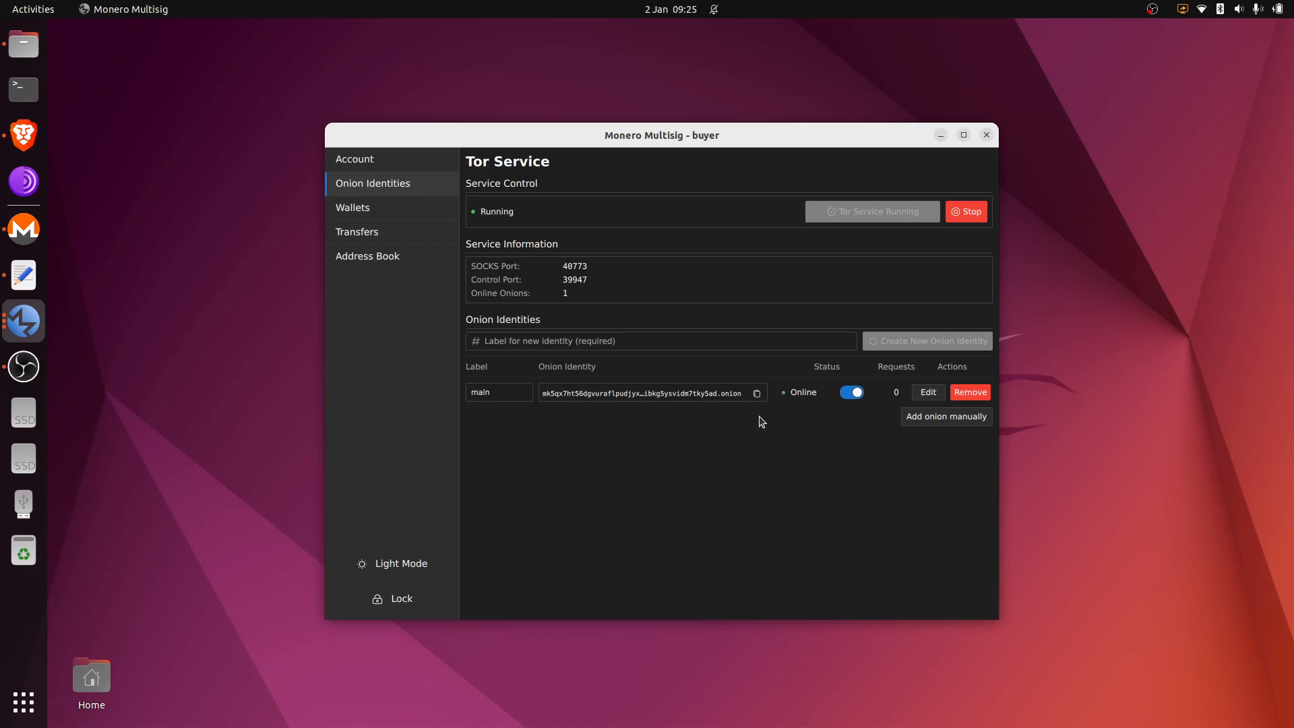
left_click_drag(800, 136, 525, 32)
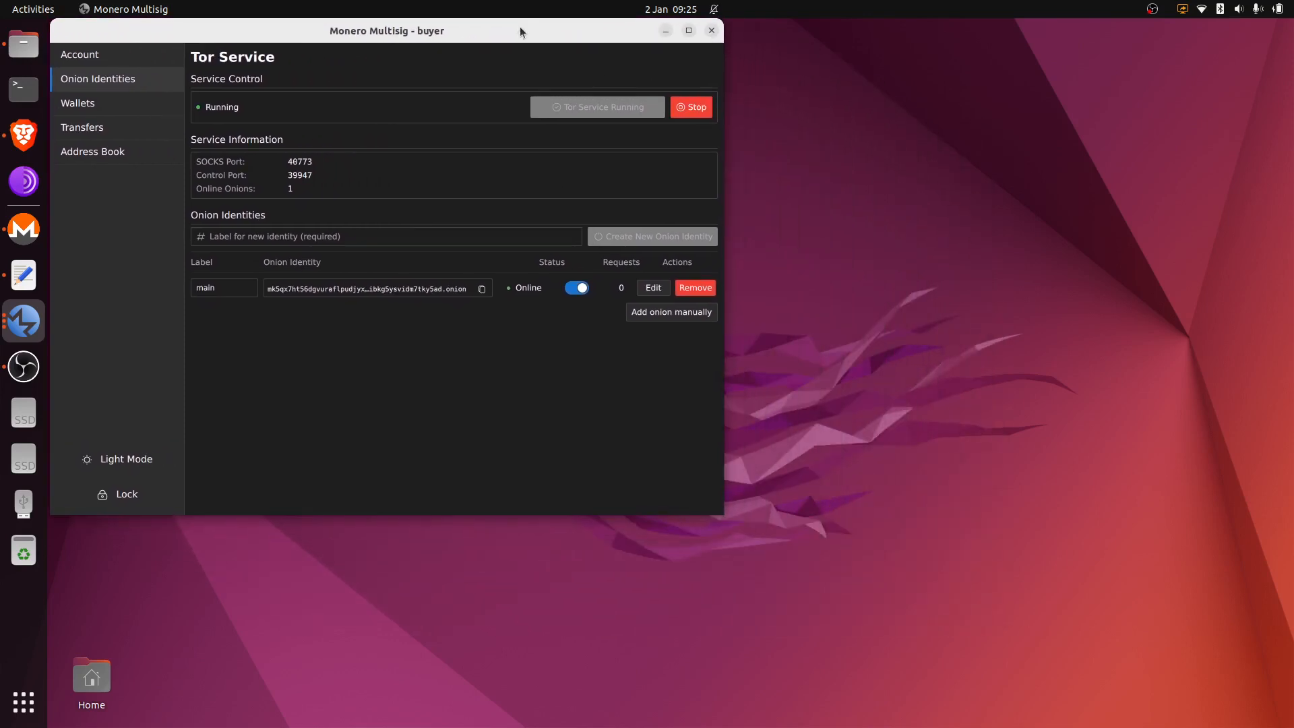
Step: Show the seller's and market_place's Tor Service pages, each with its main onion identity online
left_click(33, 322)
left_click(138, 327)
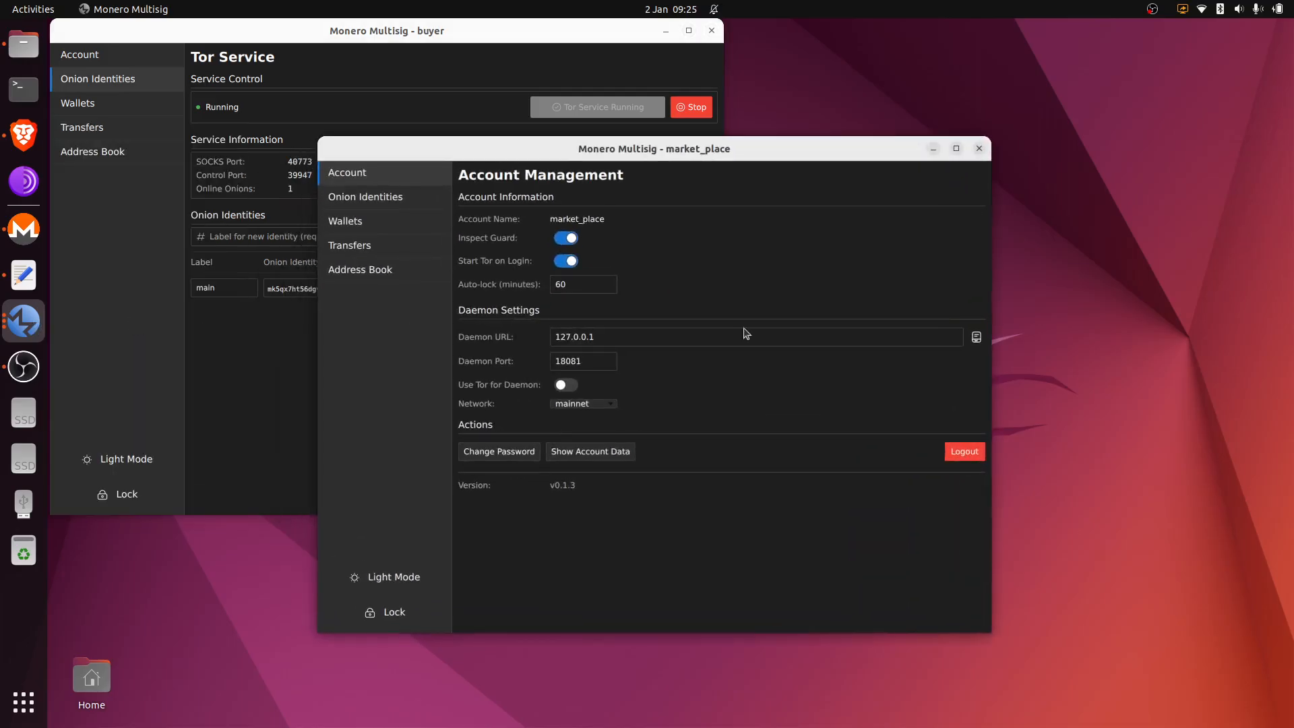
left_click(25, 321)
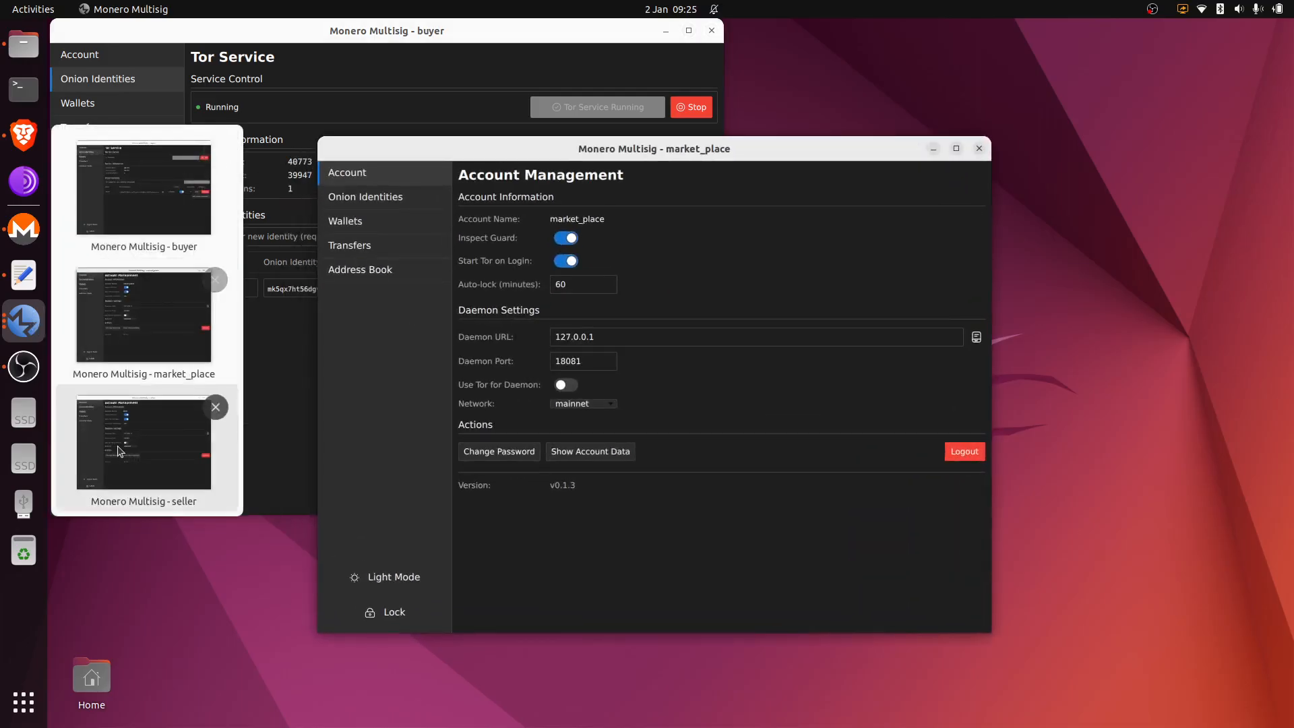
left_click(119, 450)
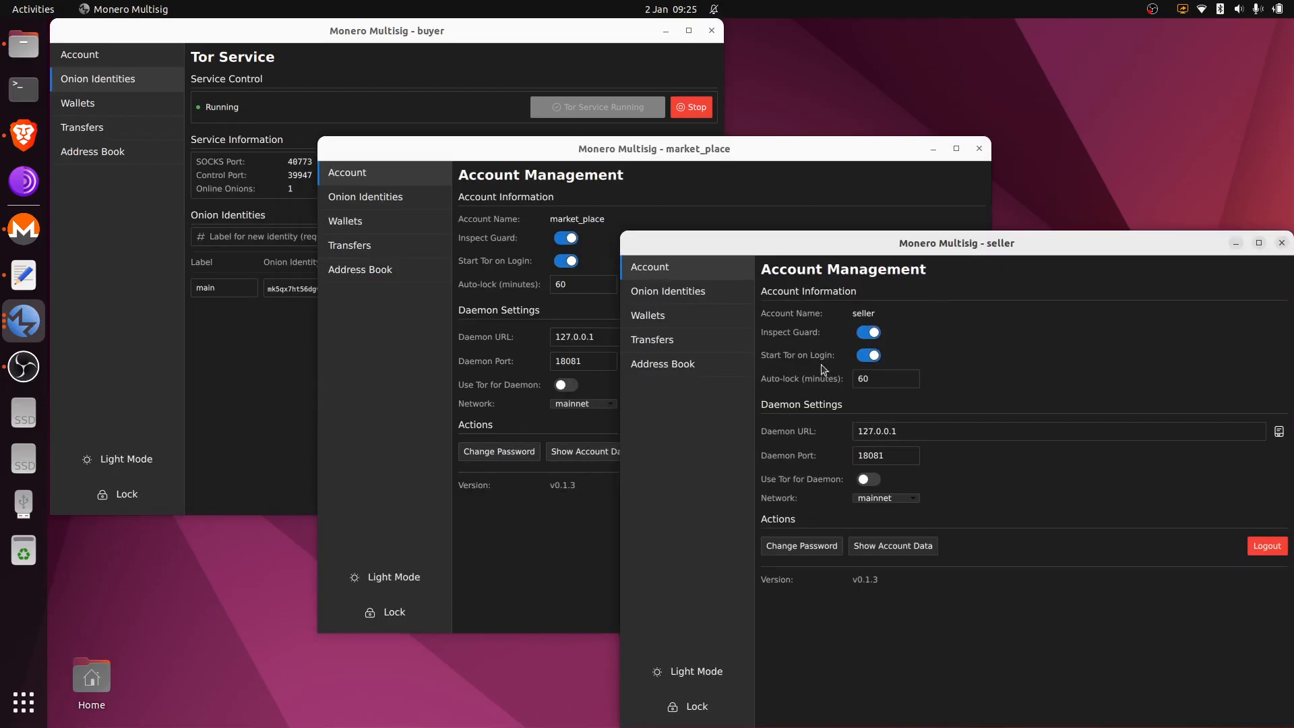
left_click(731, 292)
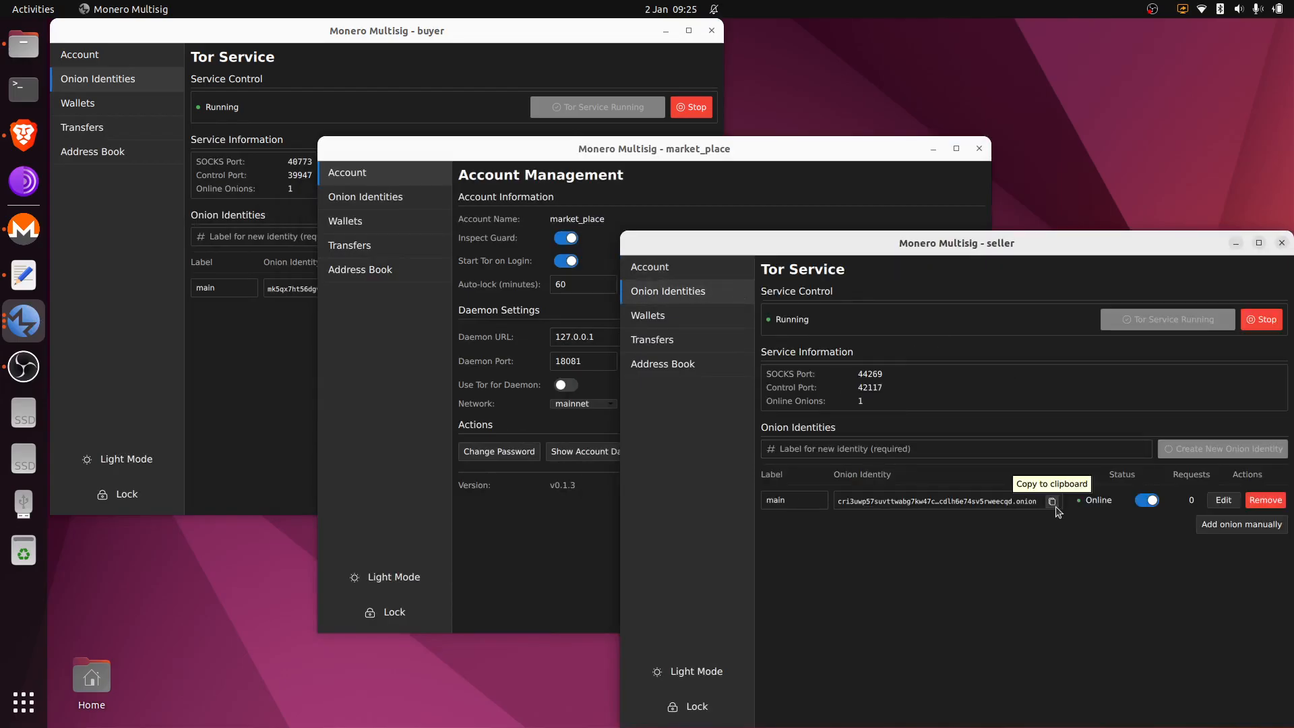
left_click(411, 197)
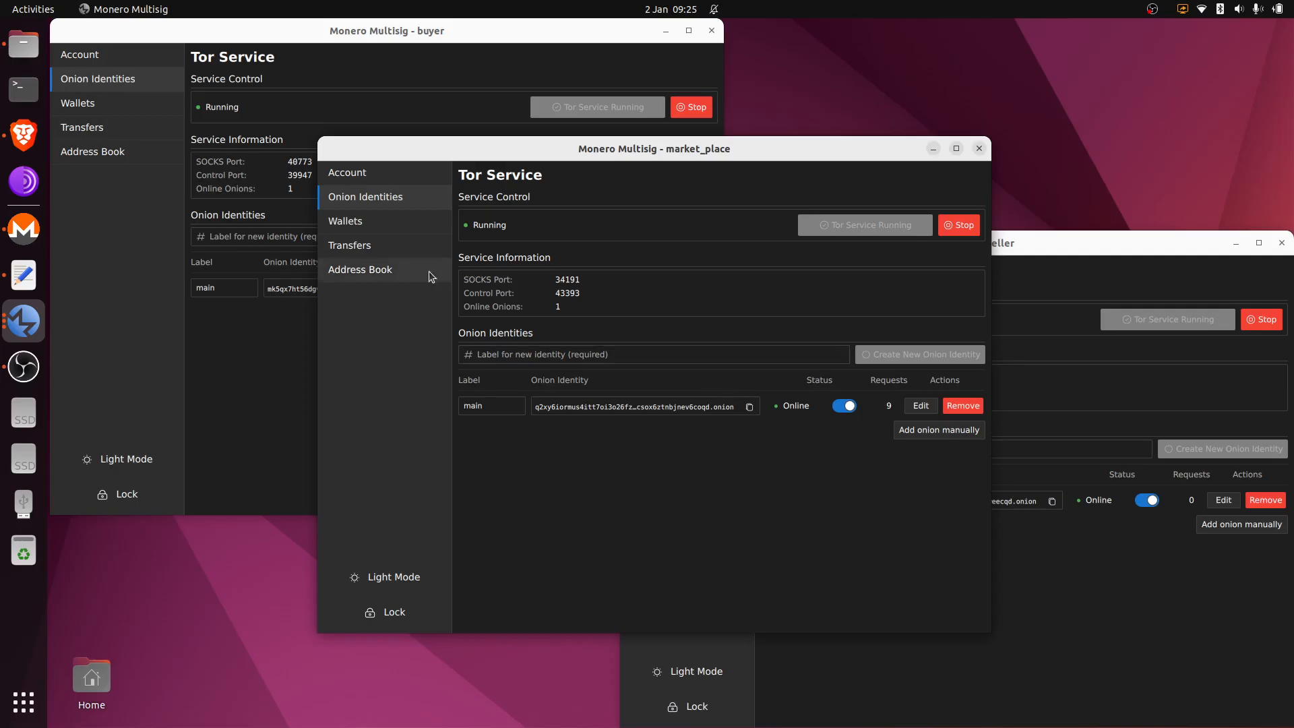
Step: Check the buyer, market_place and seller address books, then view the buyer's empty Wallets page
left_click(250, 339)
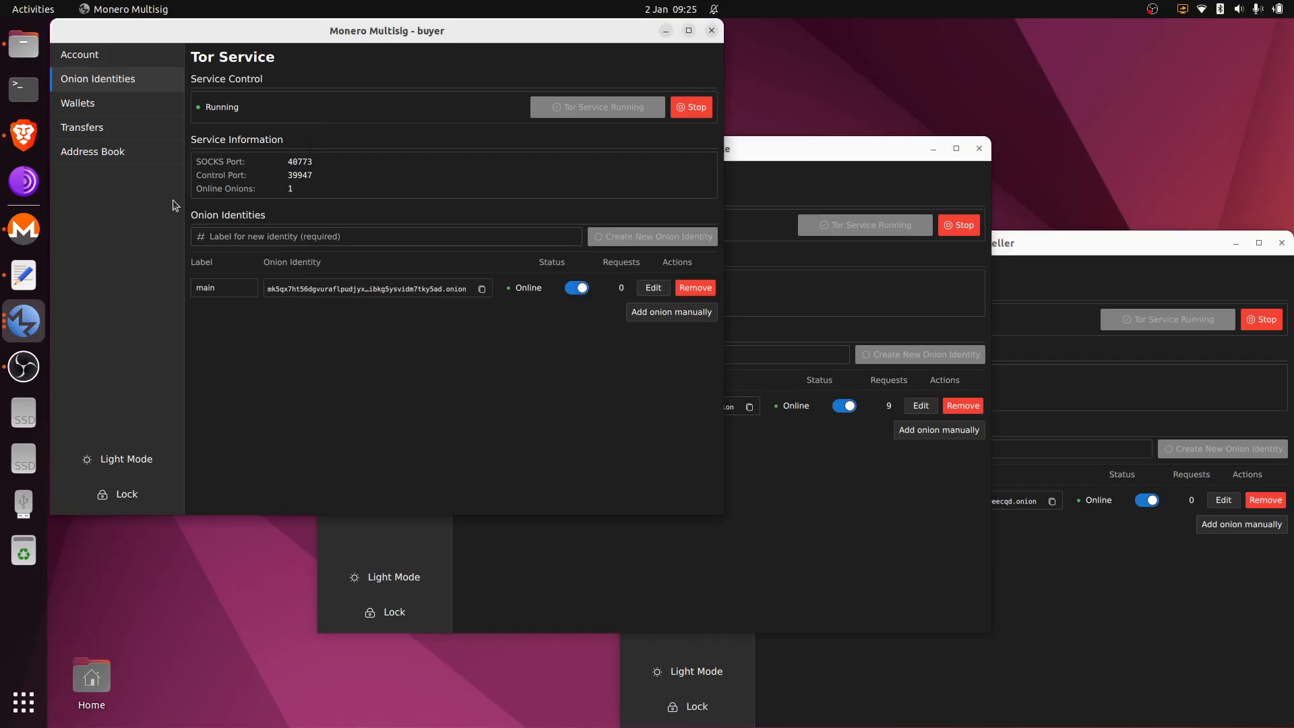
left_click(122, 156)
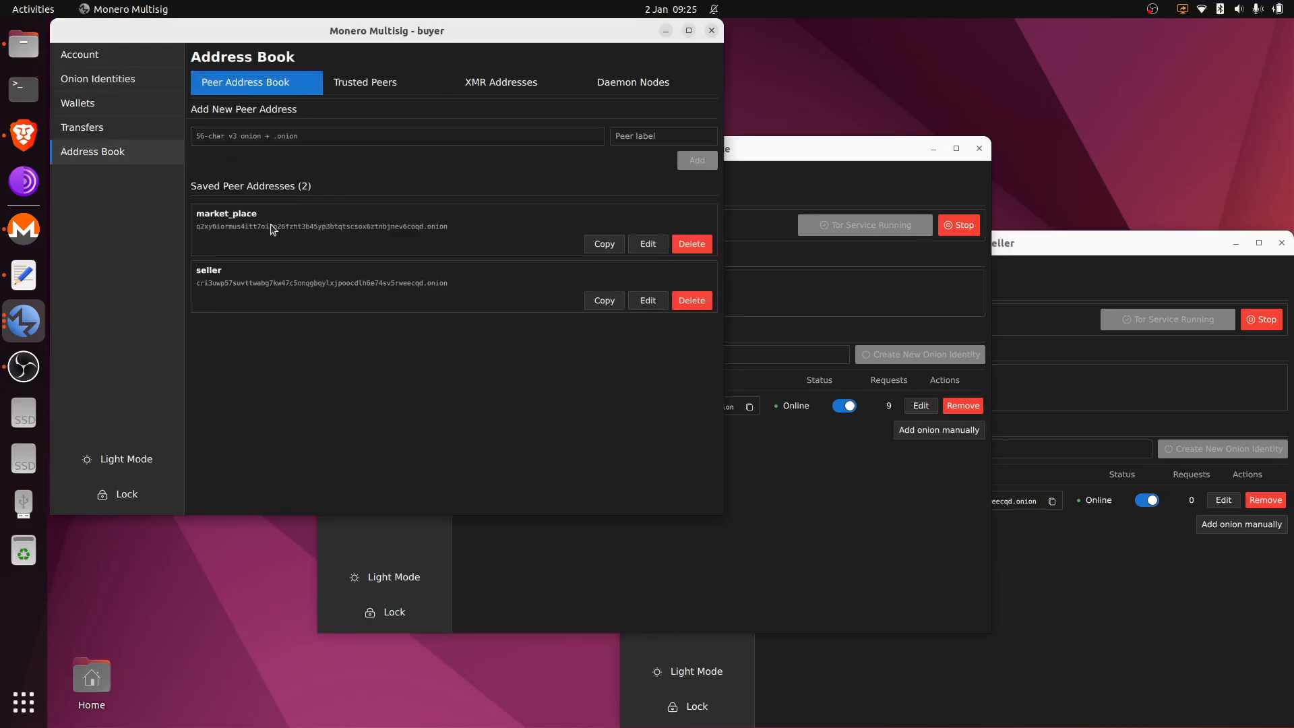
left_click(789, 450)
left_click(373, 271)
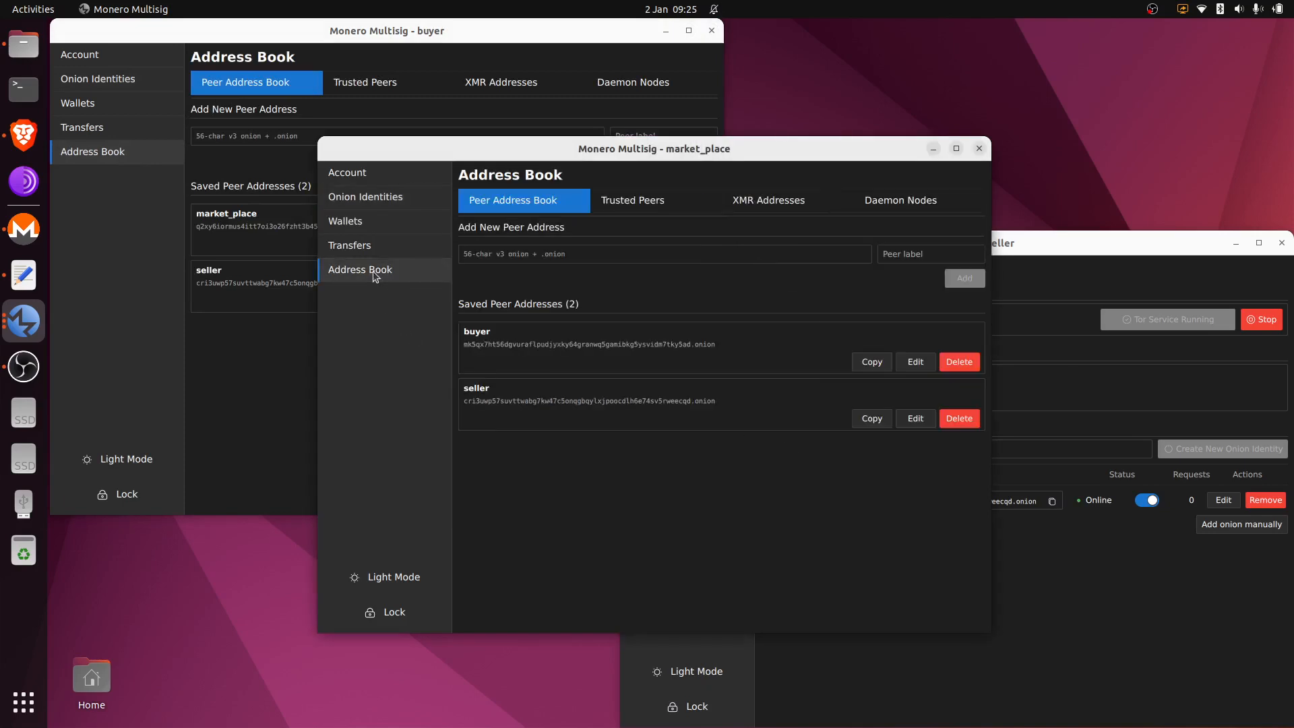
left_click(1091, 588)
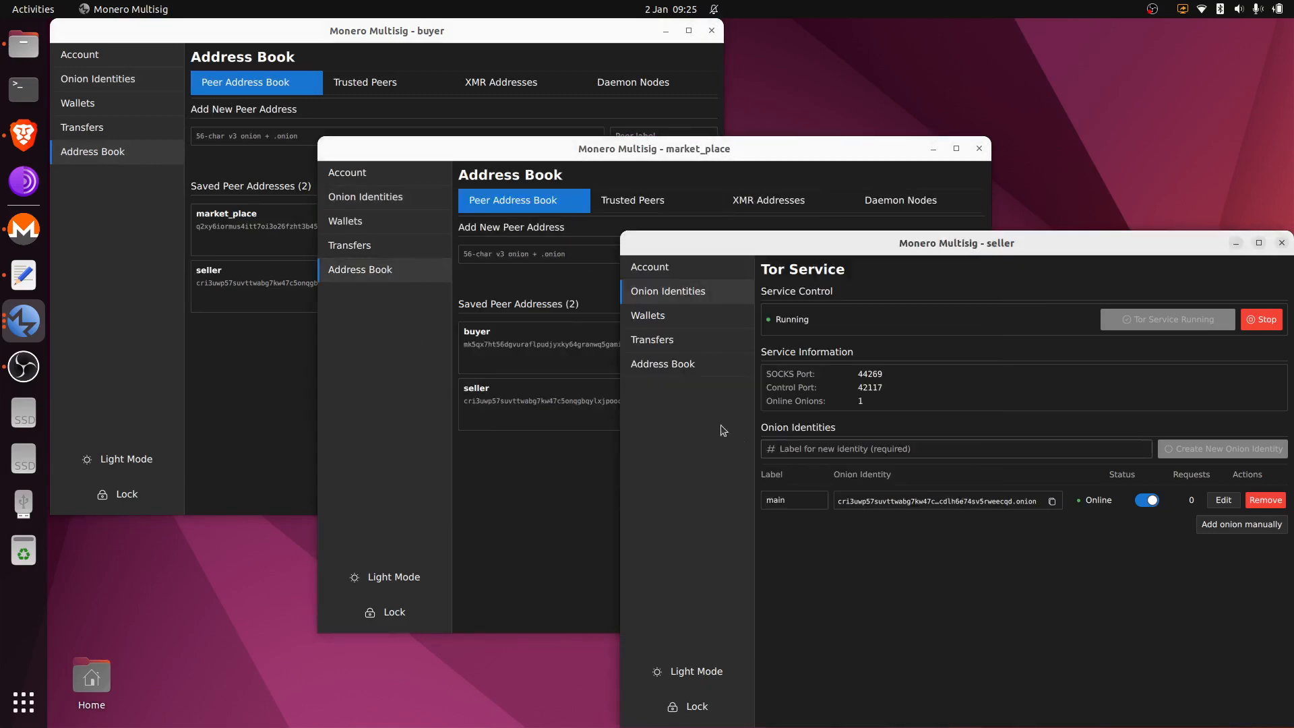
left_click(664, 367)
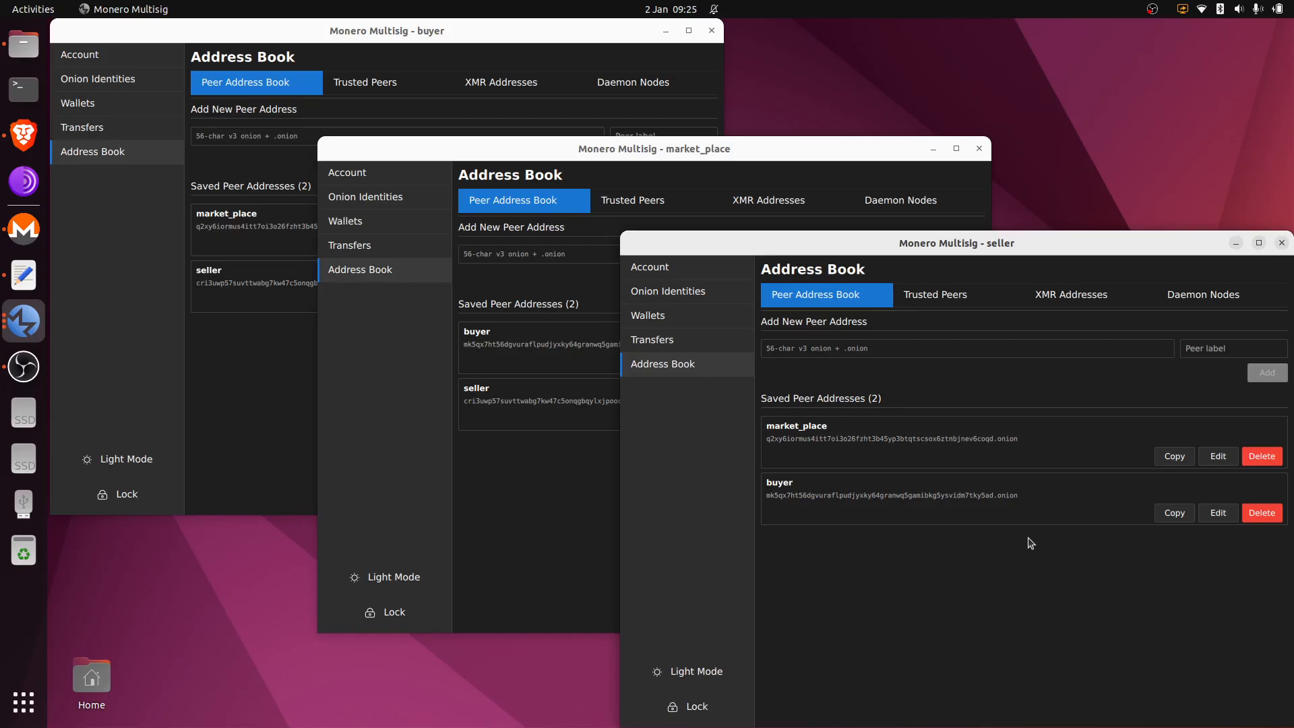
left_click(129, 105)
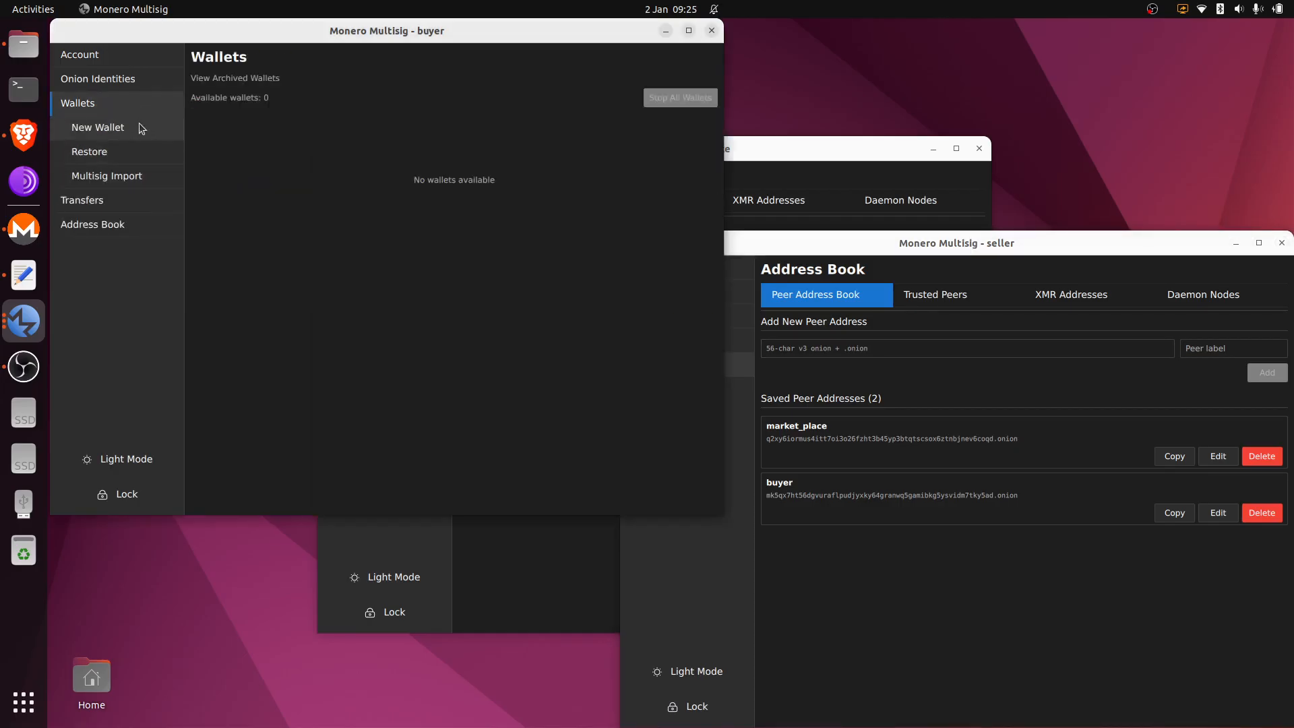
Step: Open a new Create Multisig Wallet setup form in the buyer, market_place and seller windows
left_click(138, 123)
left_click(368, 150)
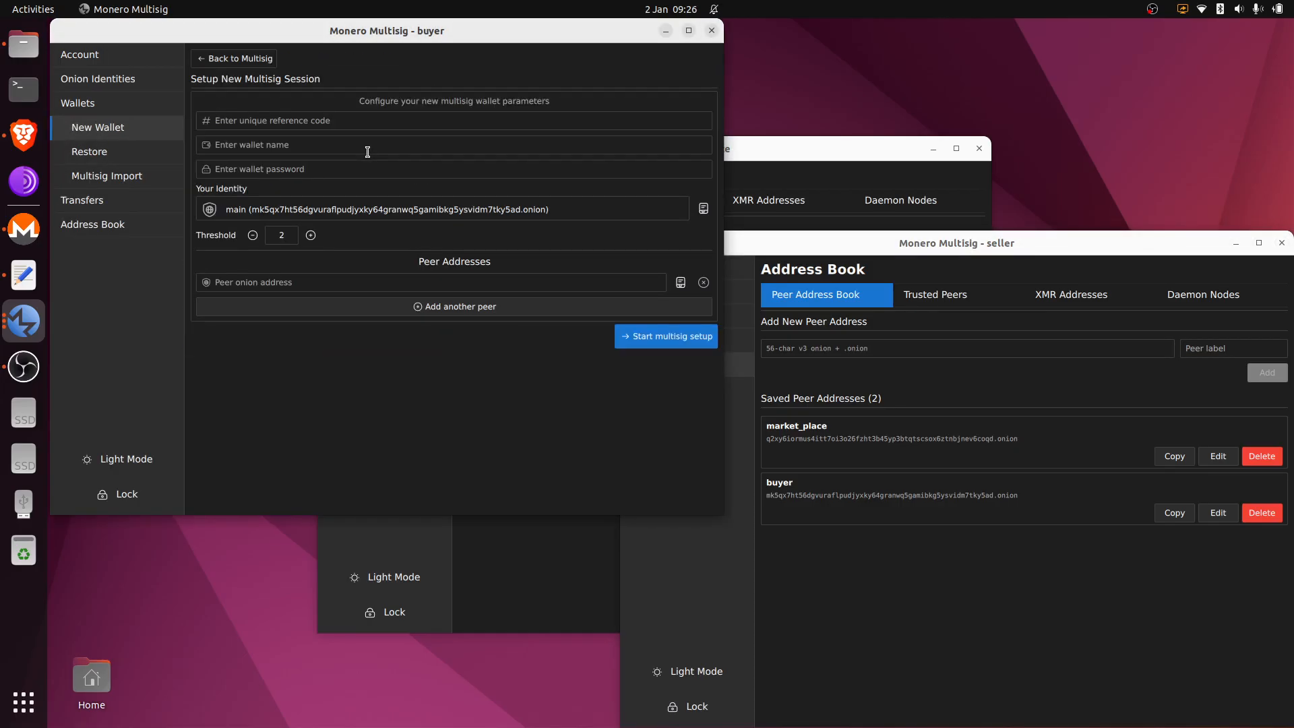
left_click(529, 562)
left_click(390, 233)
left_click(390, 247)
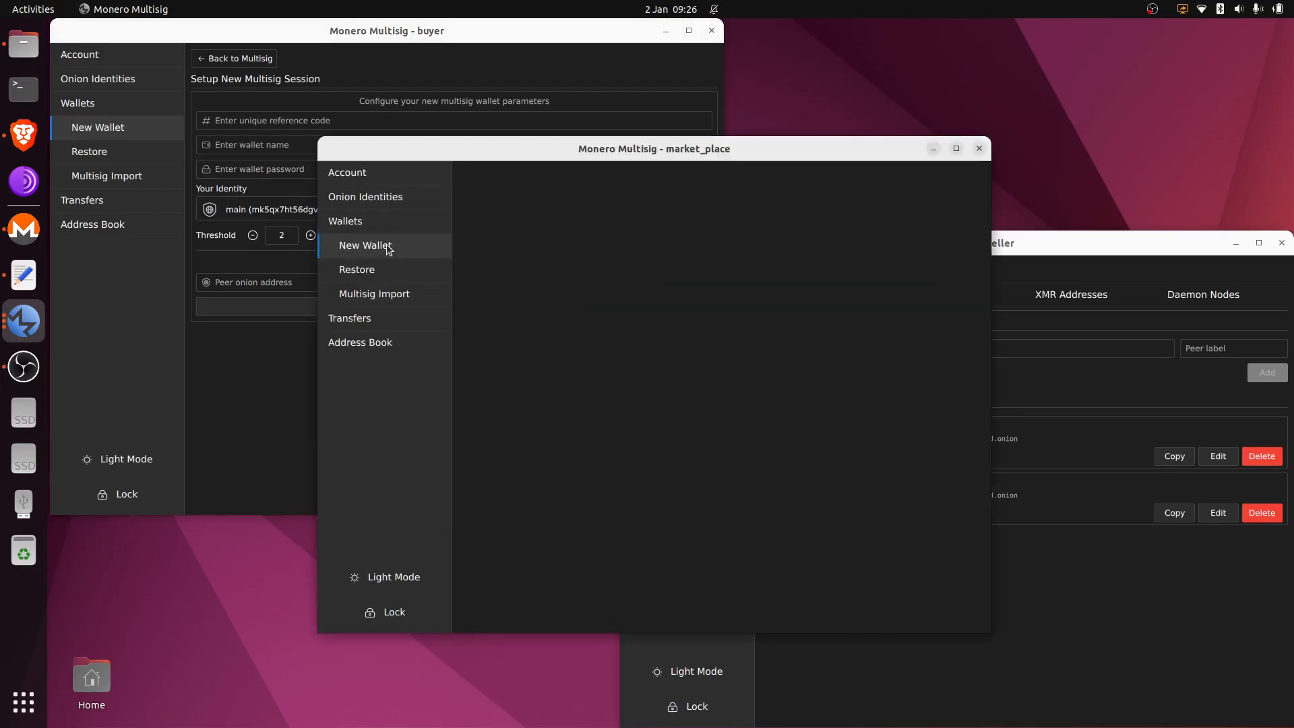
left_click(600, 280)
left_click(1062, 646)
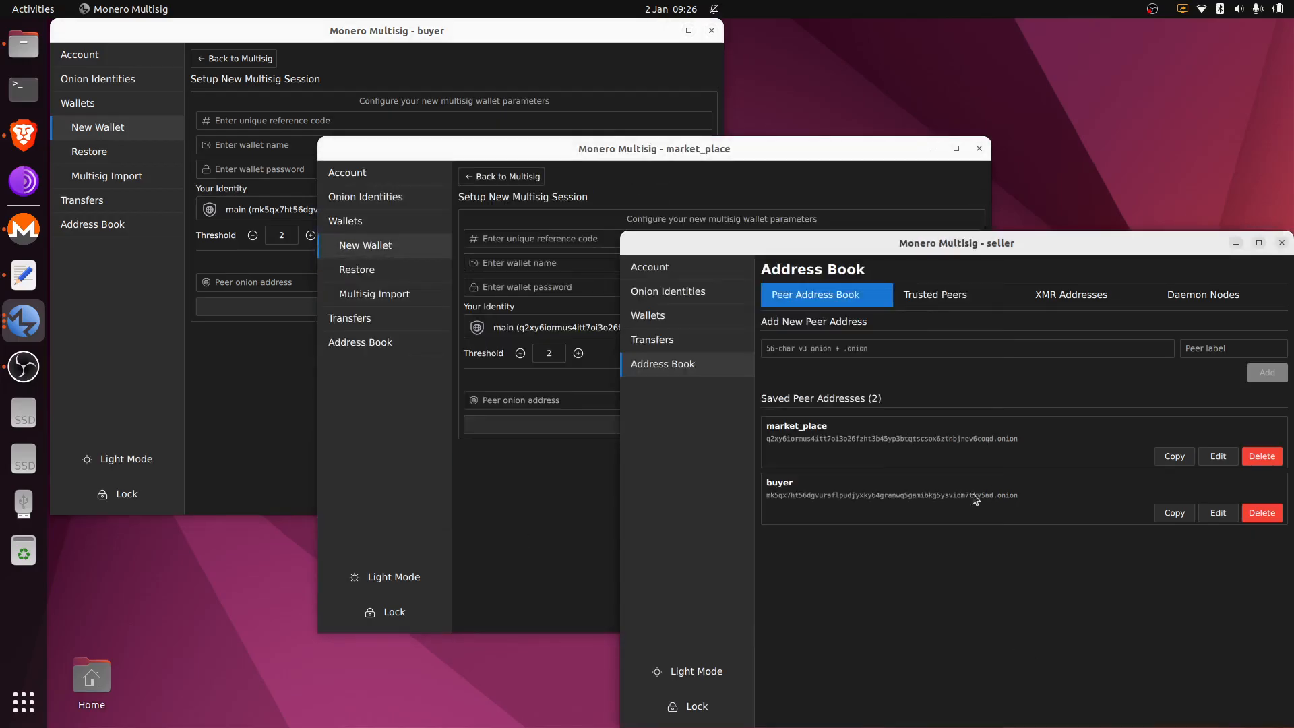
left_click(701, 315)
left_click(702, 339)
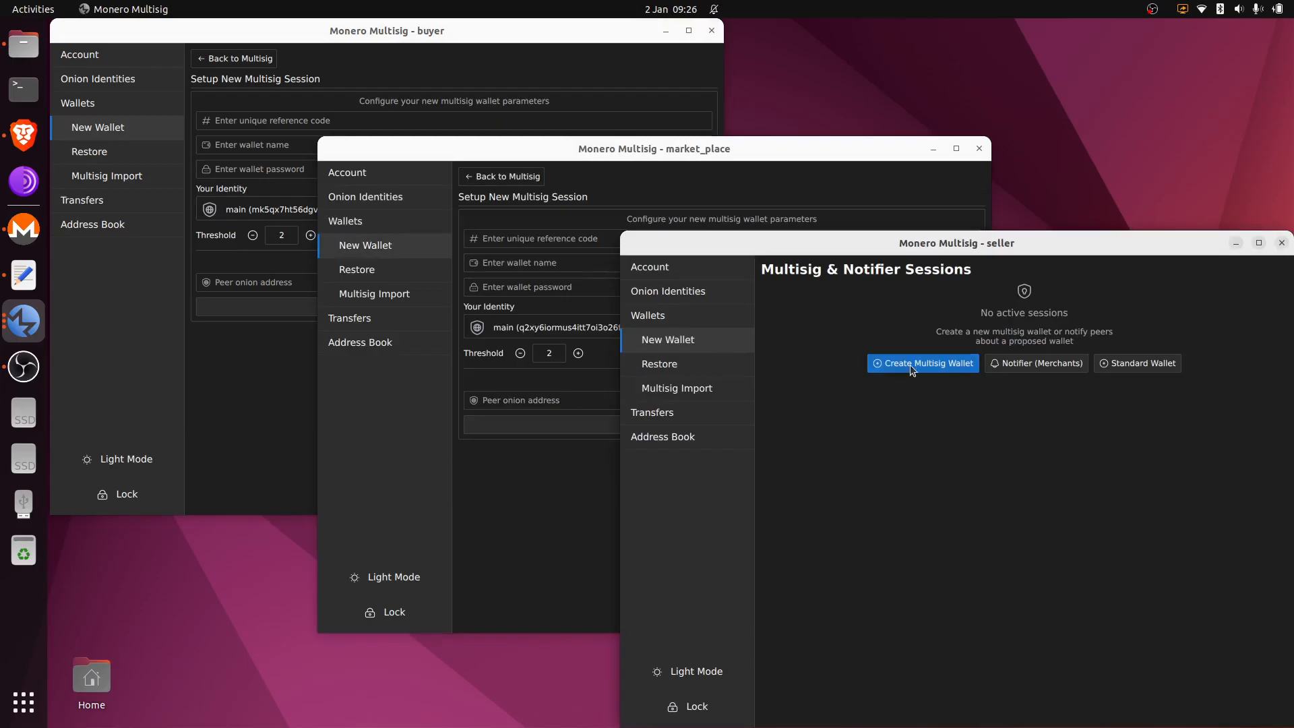
left_click(909, 365)
left_click(543, 75)
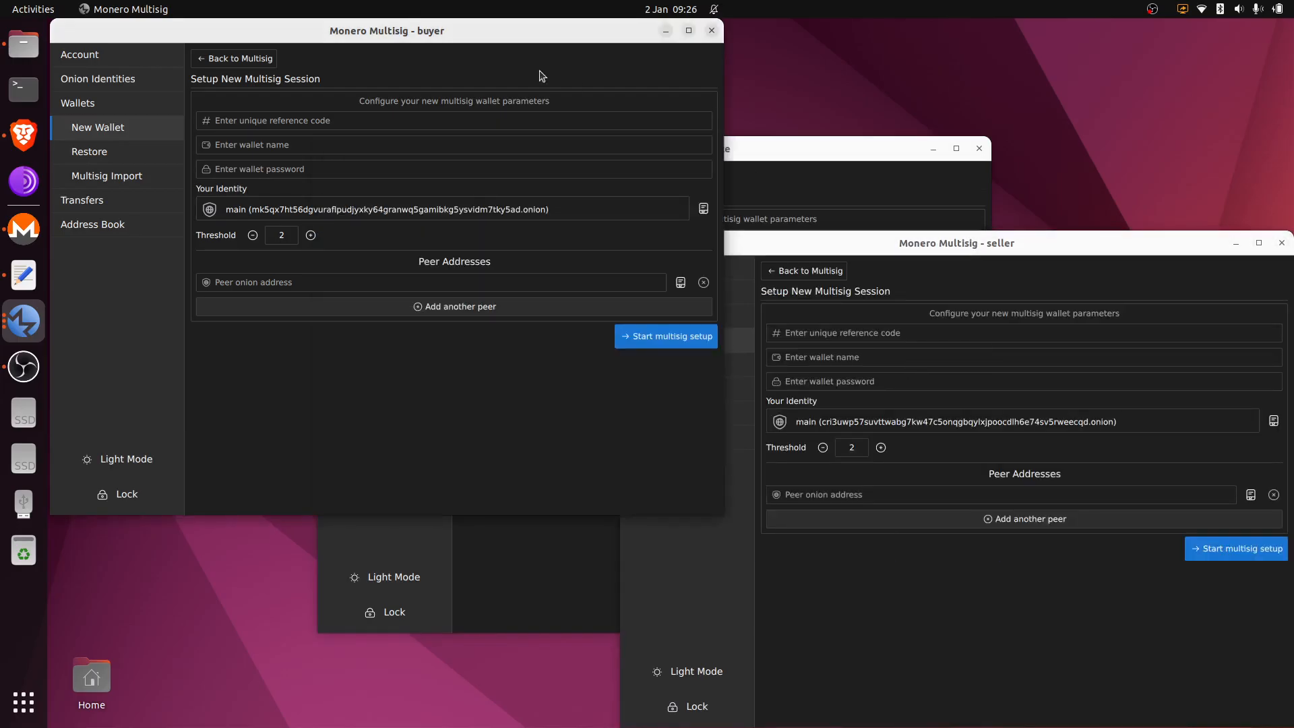
left_click(398, 123)
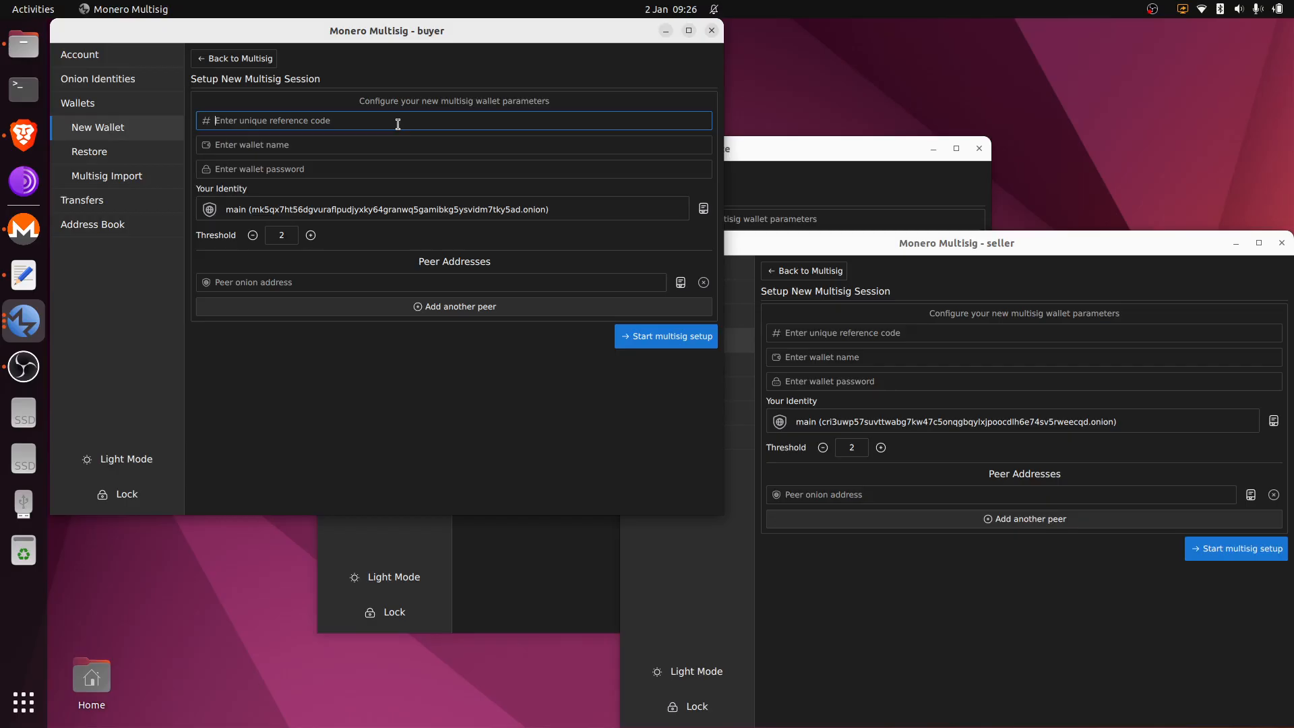
Step: Enter reference code bacon123, wallet name aaa and a wallet password in the buyer's form
type("bacon123")
left_click(397, 137)
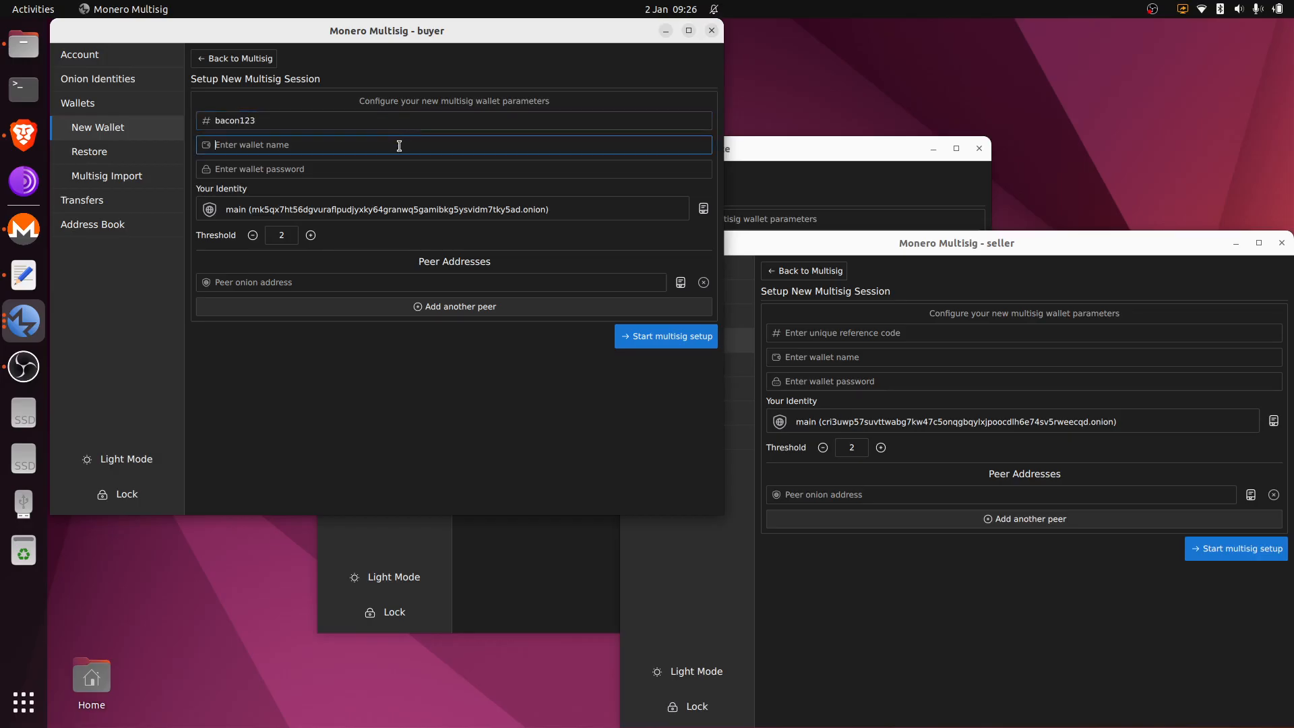
type("aaa")
left_click(398, 163)
type("aaa")
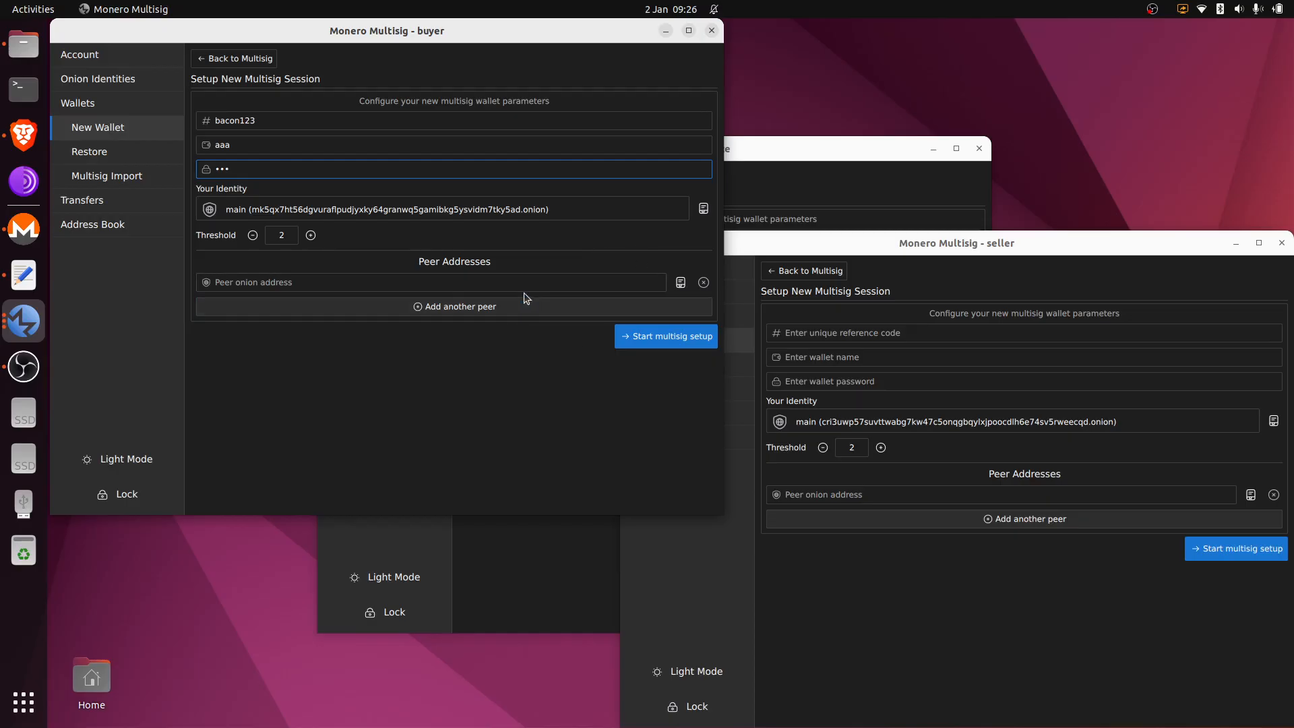
Step: Add market_place and seller as the buyer's two peers from the address book
left_click(540, 306)
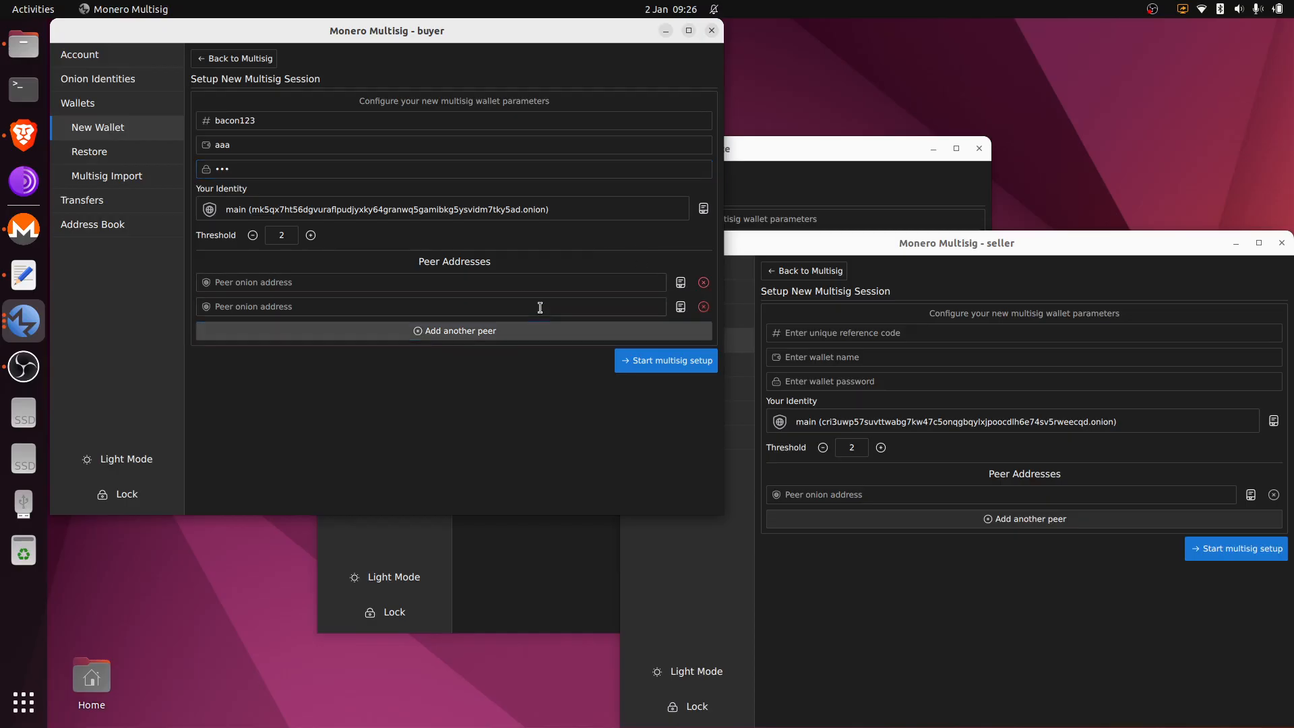
left_click(680, 285)
left_click(510, 227)
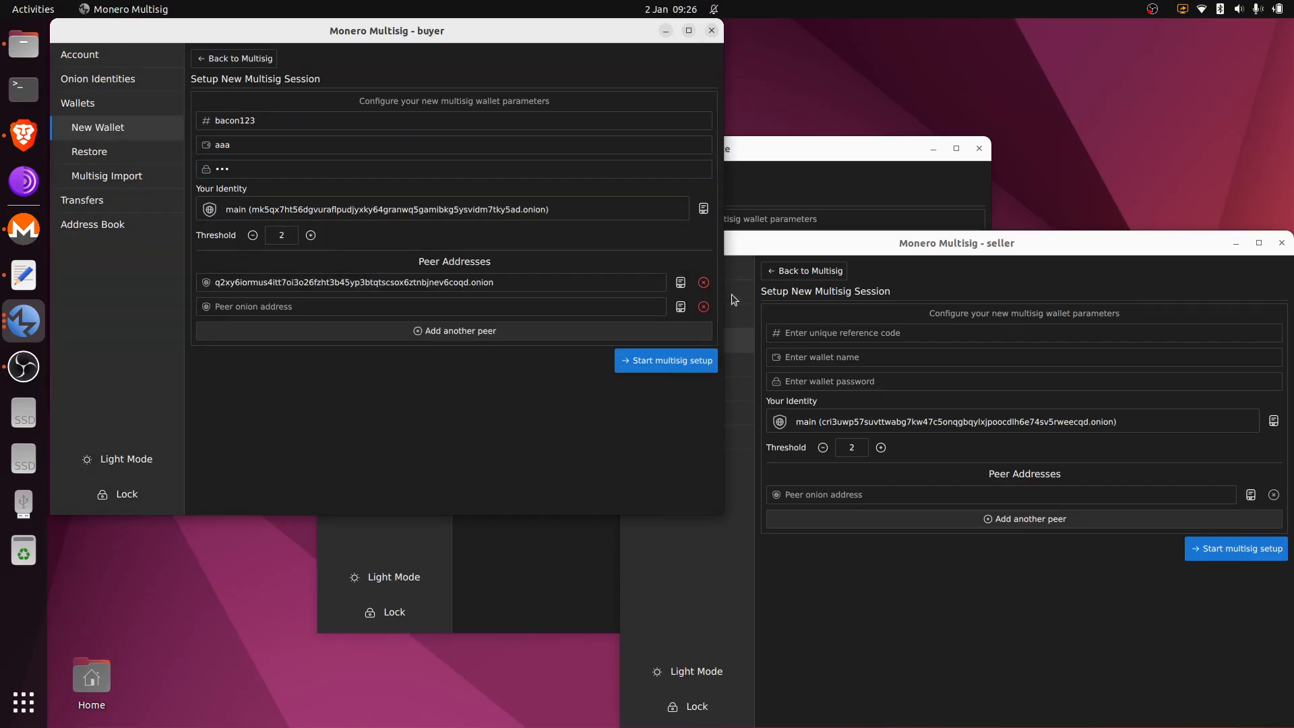
left_click(681, 306)
left_click(527, 265)
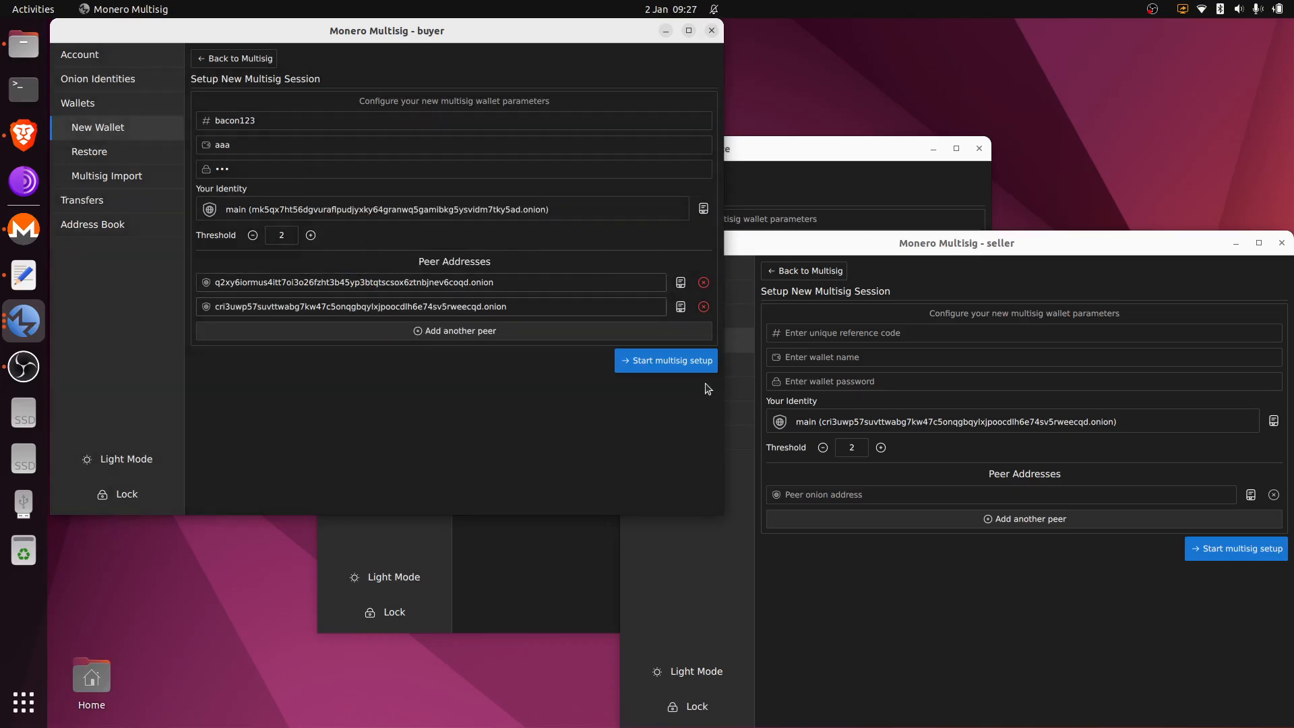
left_click(787, 182)
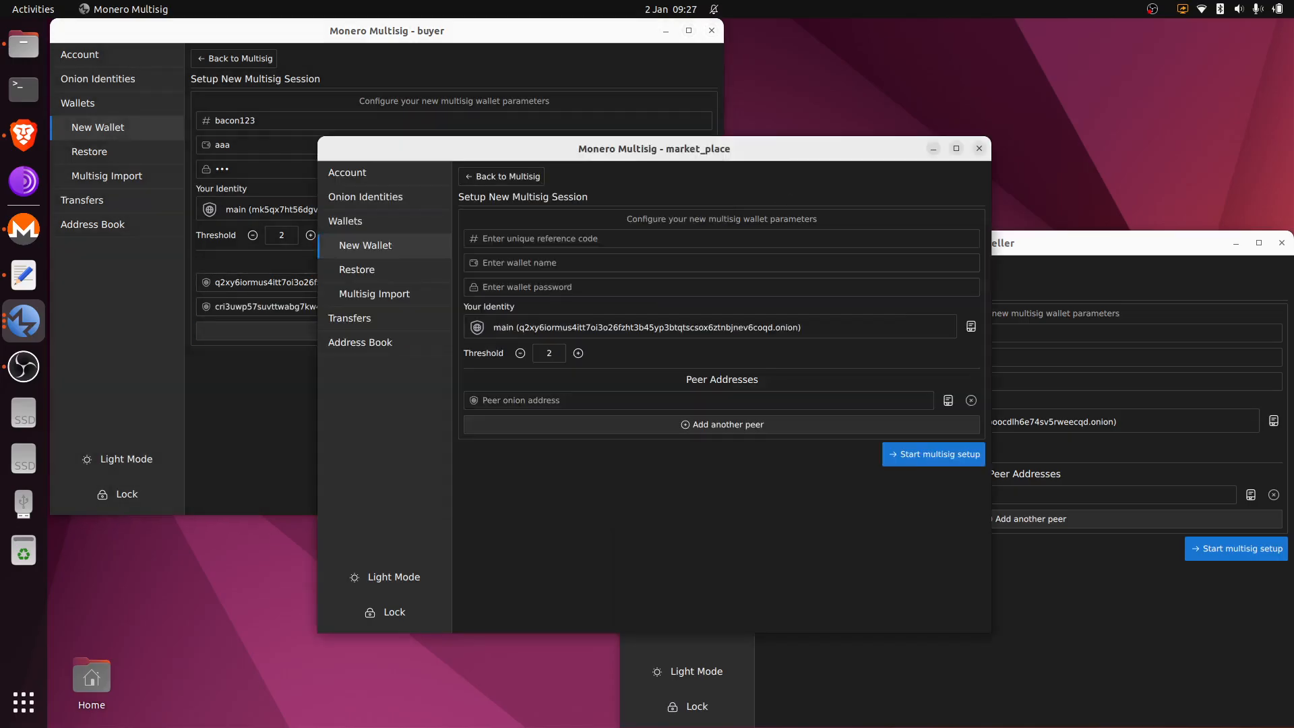
key("alt+Tab")
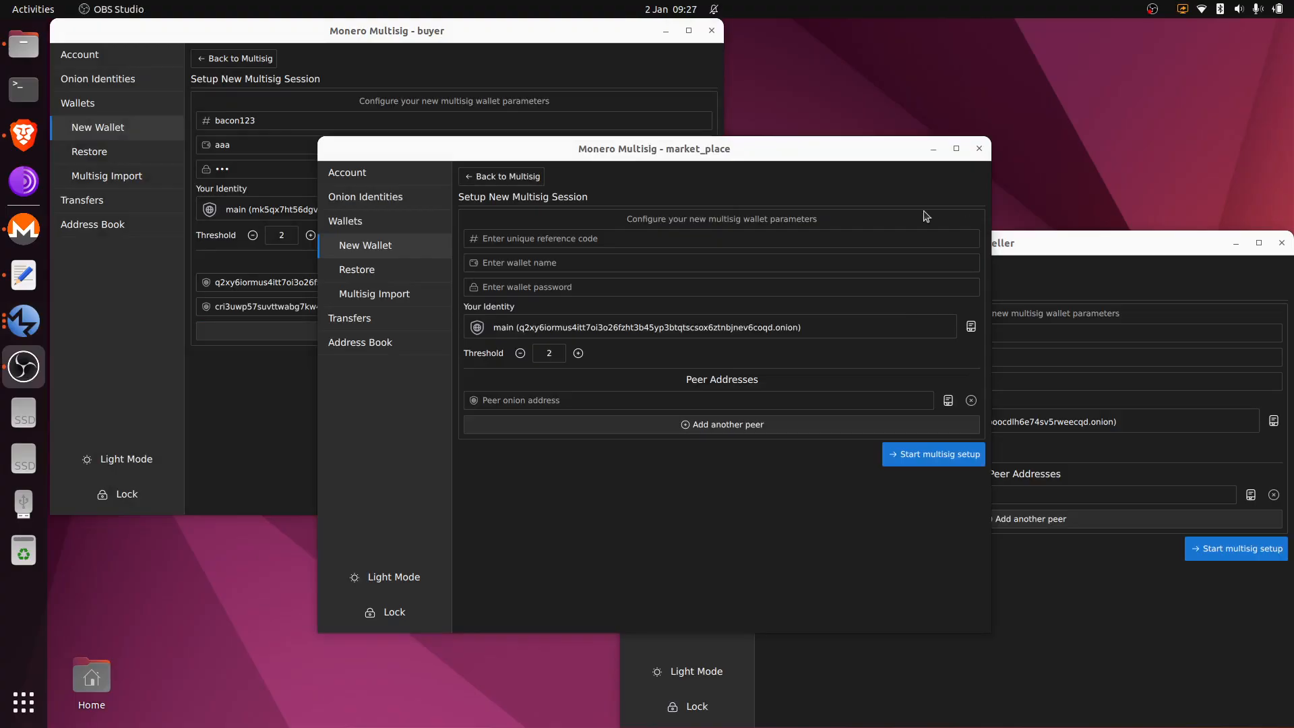
Step: Copy bacon123 from the buyer and fill market_place's form with it, wallet name aaa and a password
left_click(287, 126)
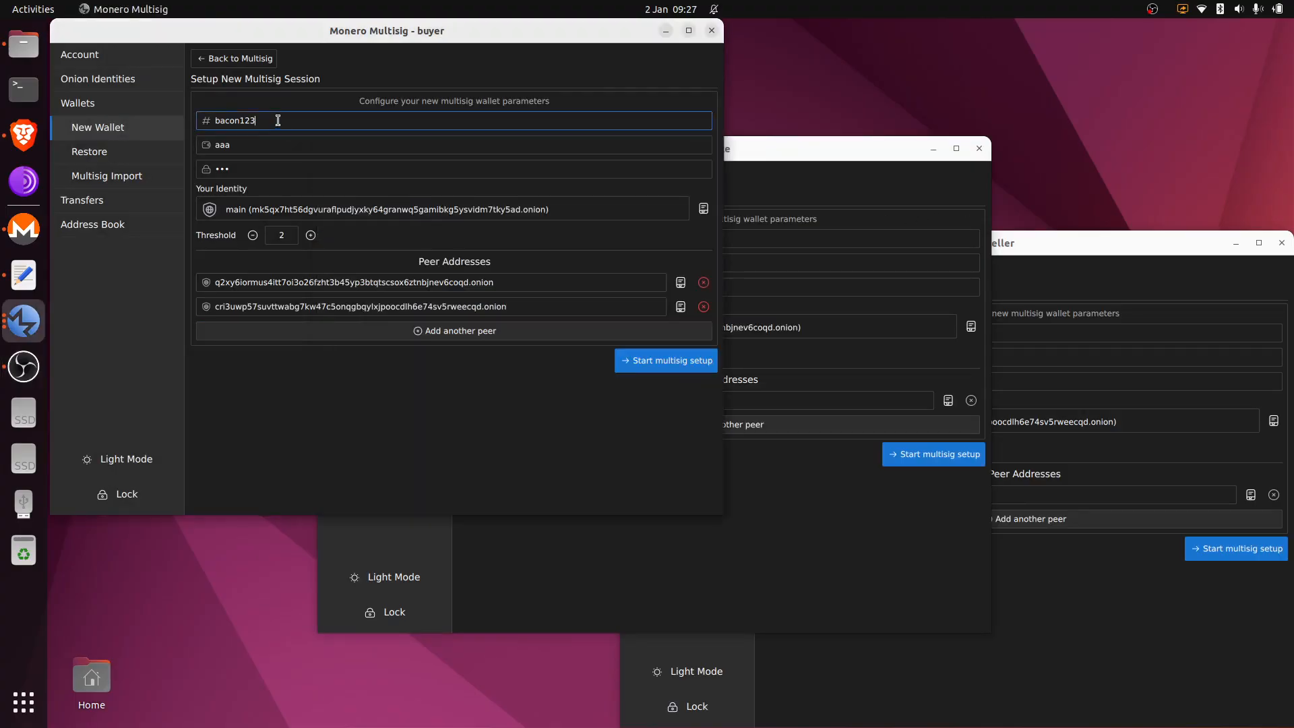
double_click(287, 126)
key("ctrl+c")
left_click(815, 480)
left_click(548, 240)
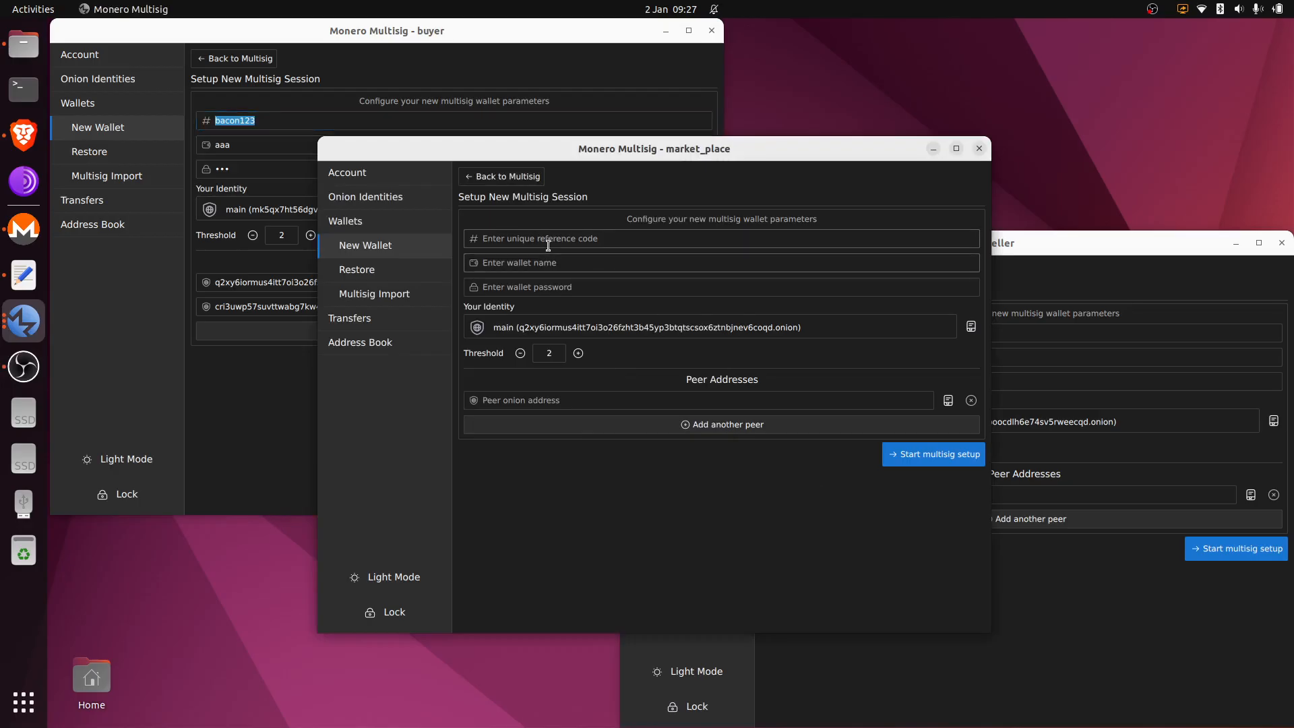
key("ctrl+v")
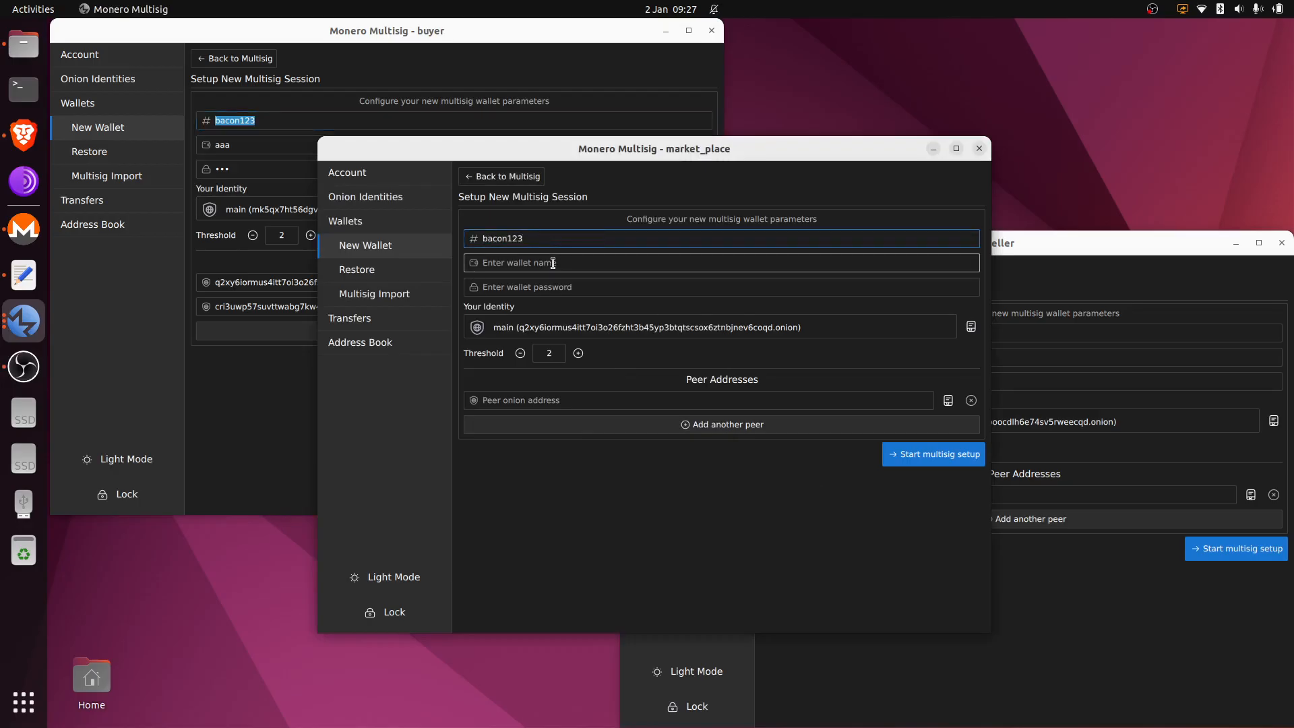
left_click(552, 263)
type("aaa")
left_click(567, 288)
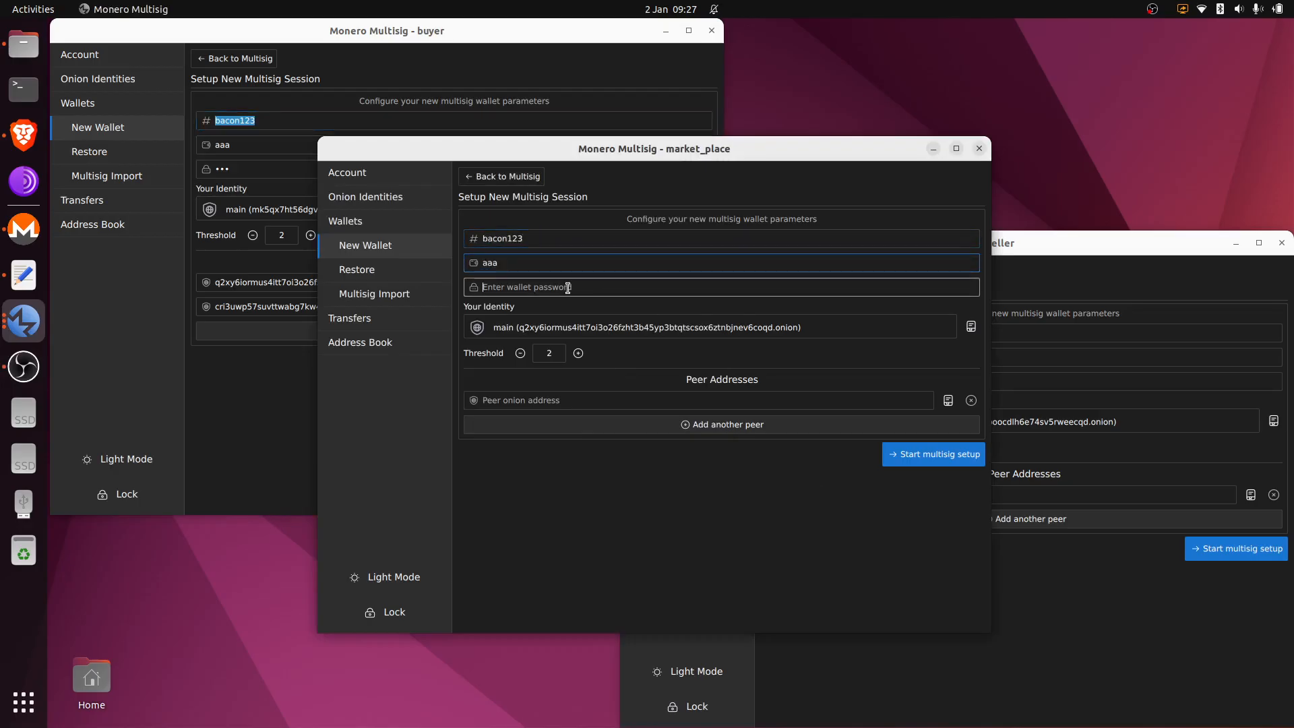
type("aaa")
Step: Add buyer and seller as market_place's peers from the address book
left_click(895, 423)
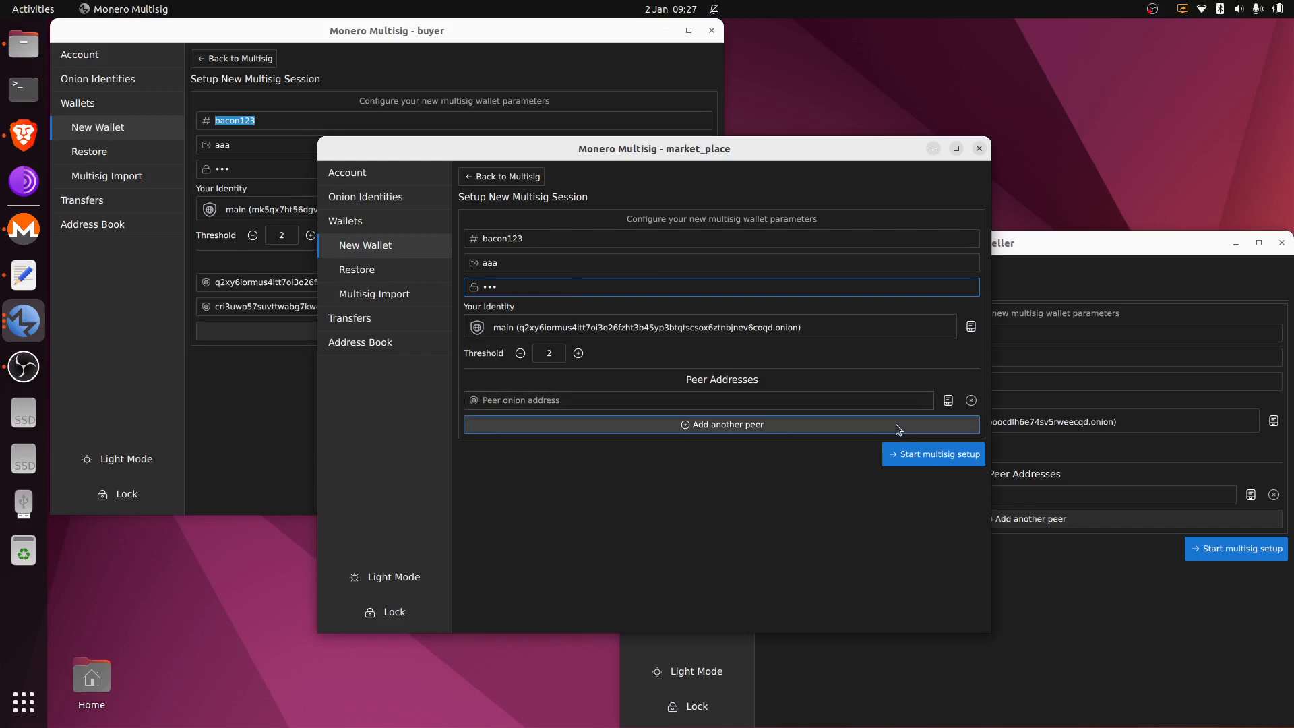
left_click(948, 402)
left_click(787, 342)
left_click(948, 424)
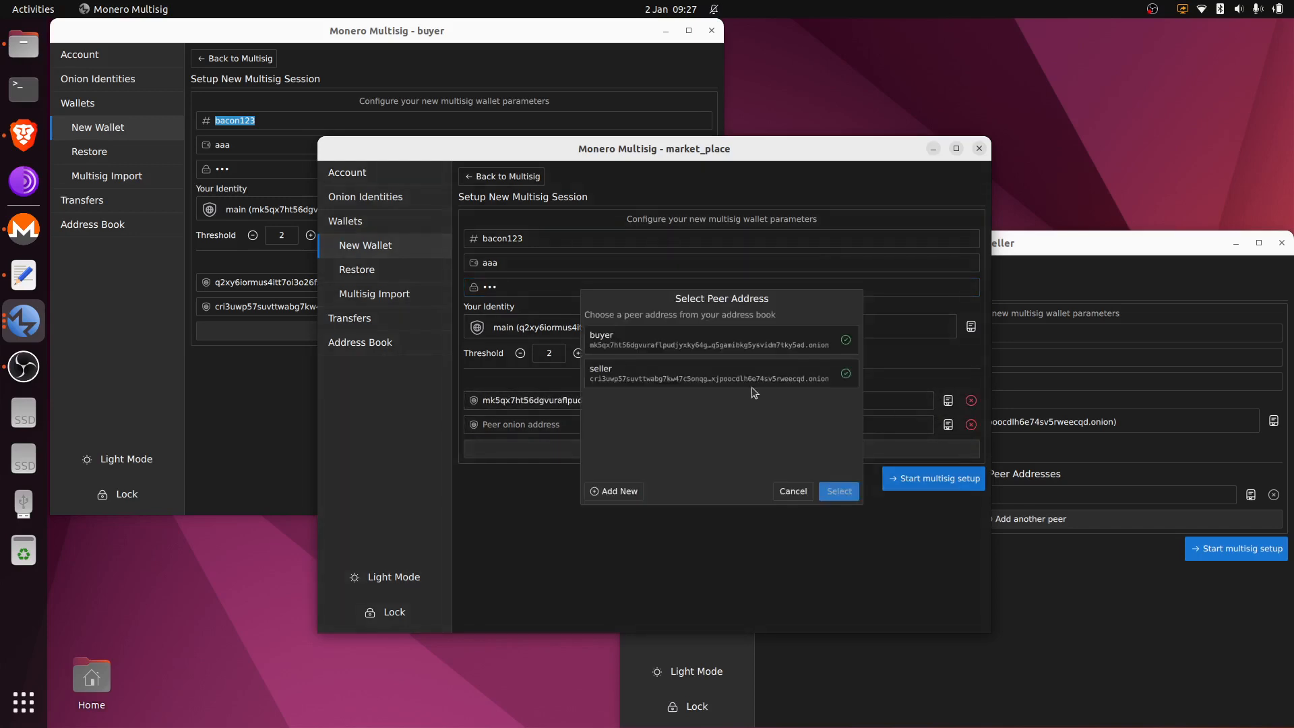
left_click(754, 378)
left_click(839, 491)
Step: Fill the seller's form with reference code bacon123, wallet name aaa and a password
left_click(1112, 606)
left_click(868, 333)
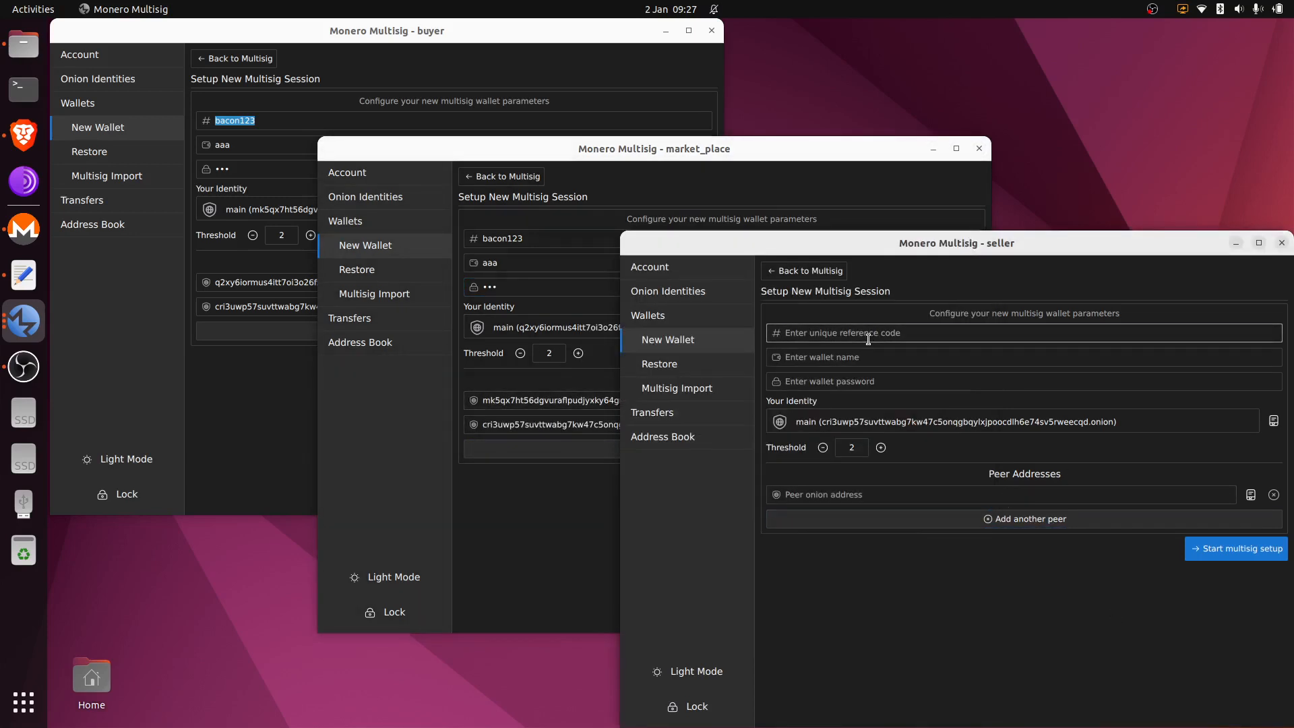
key("ctrl+v")
left_click(879, 363)
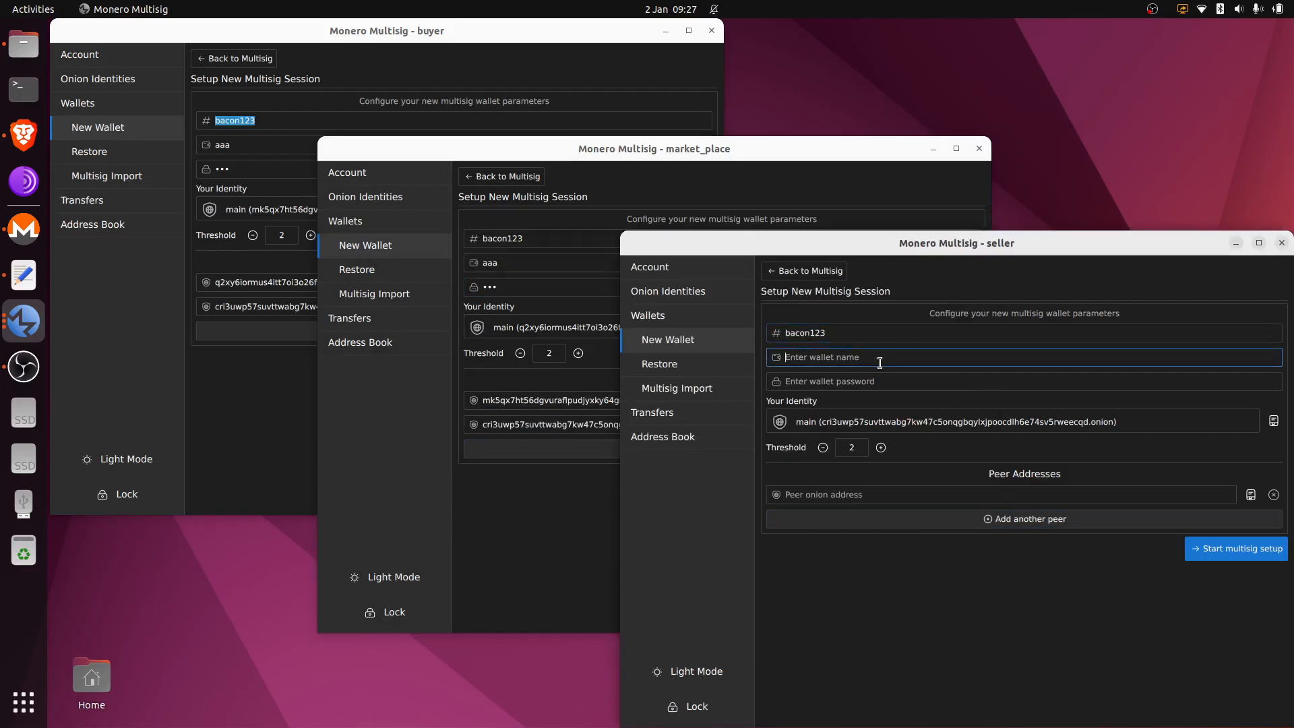
type("aaa")
left_click(890, 382)
type("aaa")
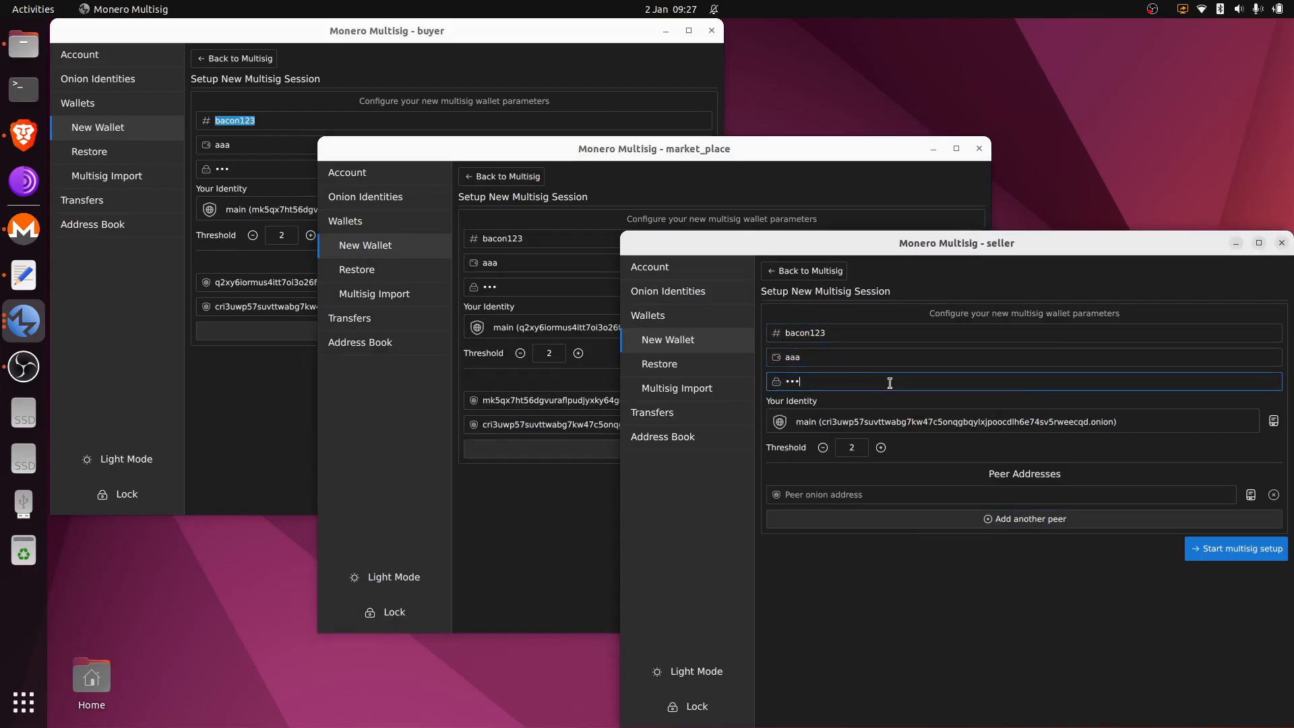
Step: Add market_place and buyer as the seller's peers from the address book
left_click(1176, 520)
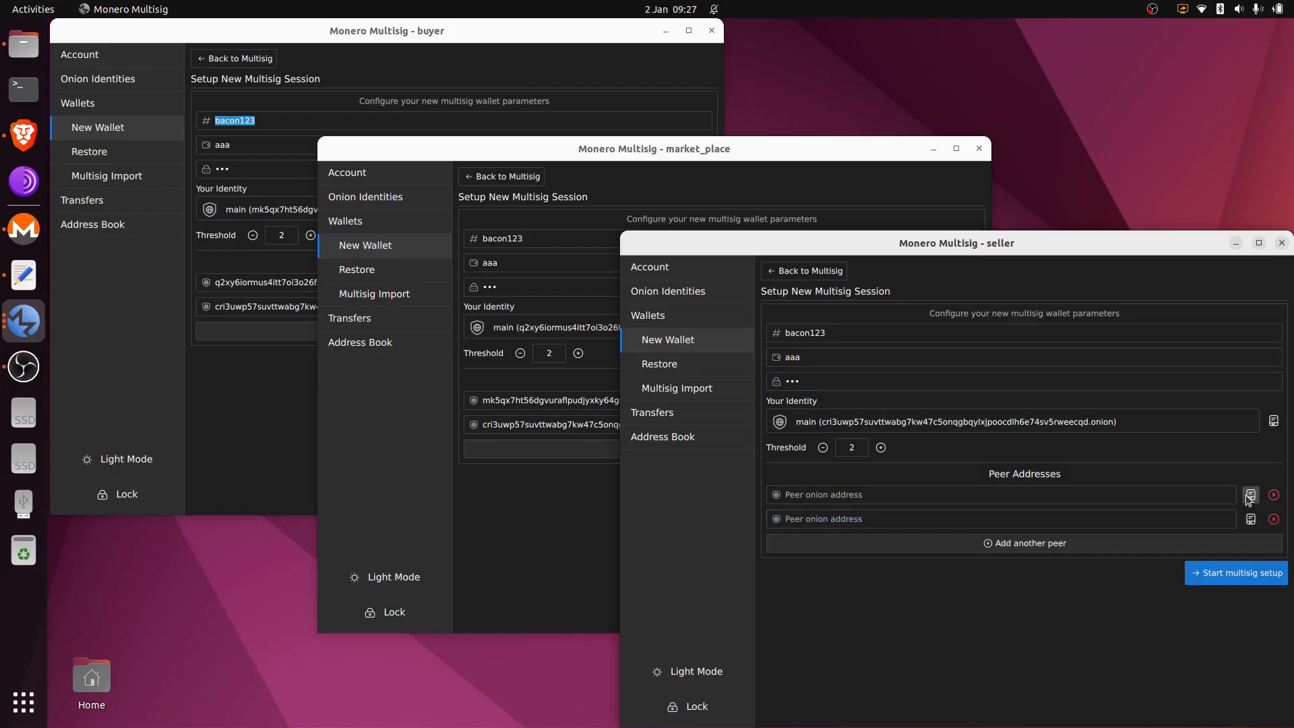
left_click(1250, 495)
double_click(926, 441)
left_click(1250, 519)
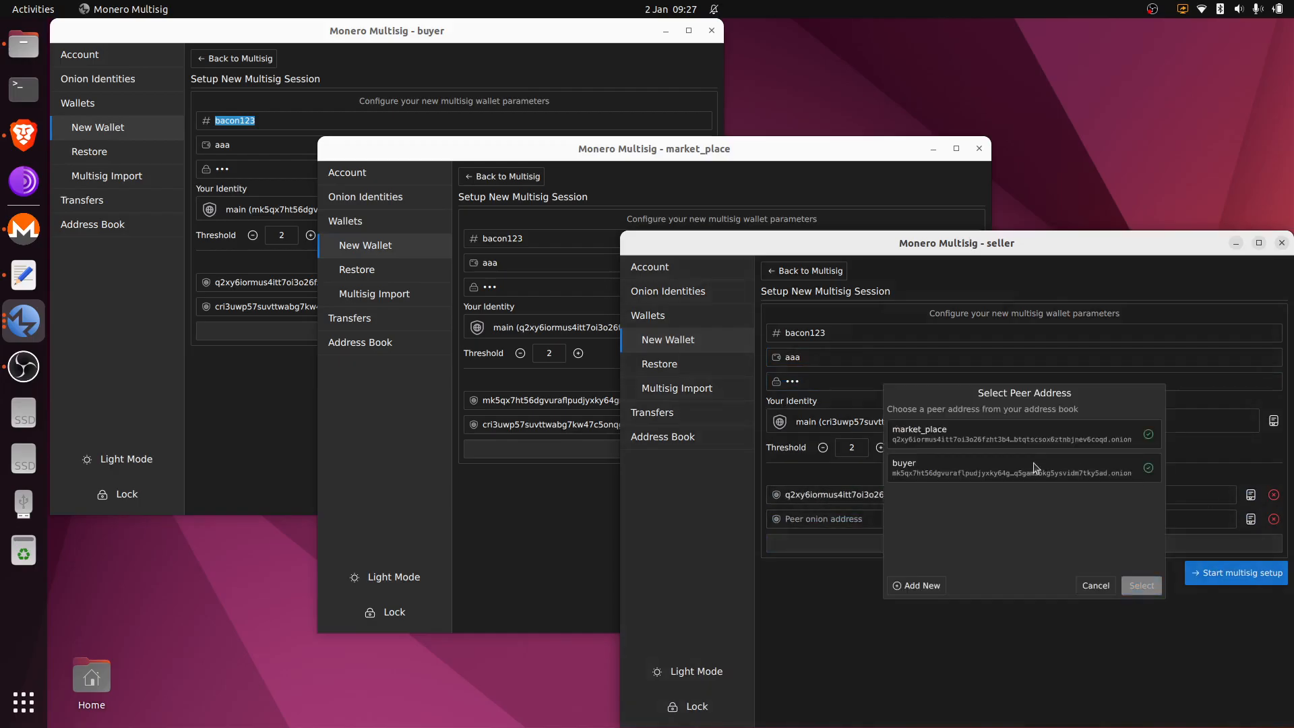
double_click(1035, 467)
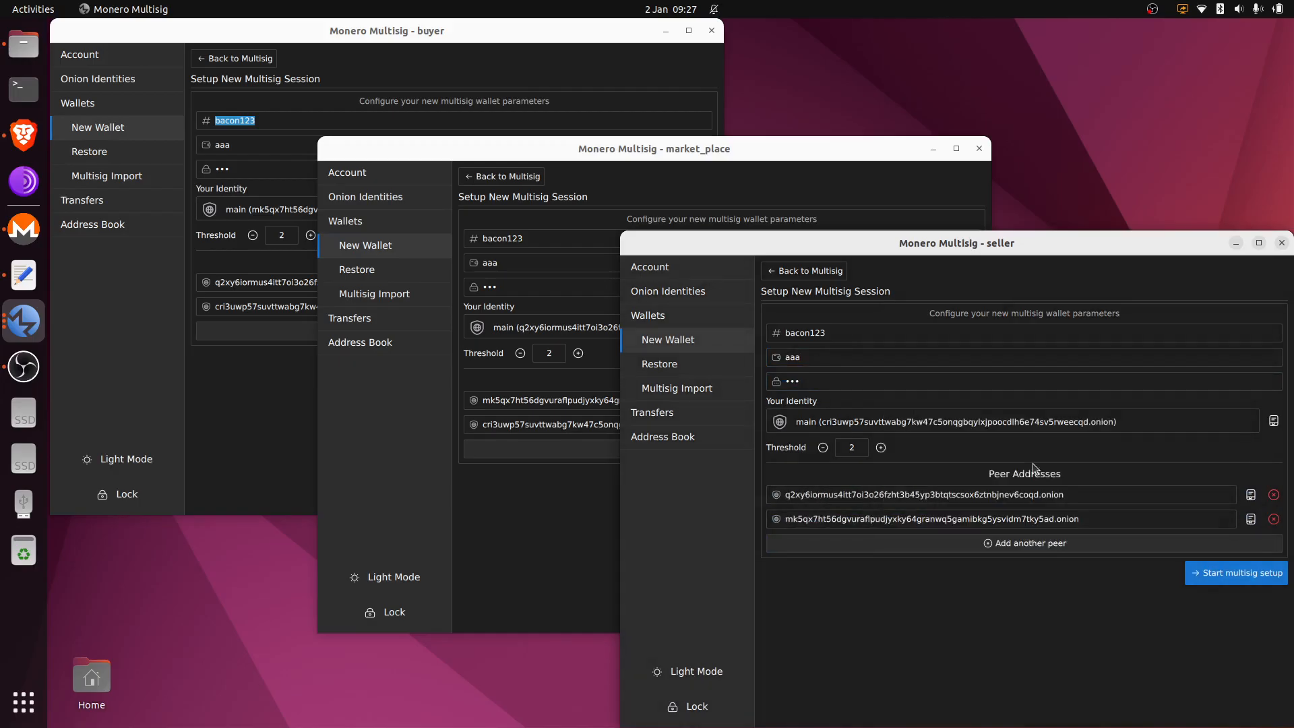
Step: Start the multisig setup session in the seller, market_place and buyer windows
left_click(1241, 573)
left_click(613, 485)
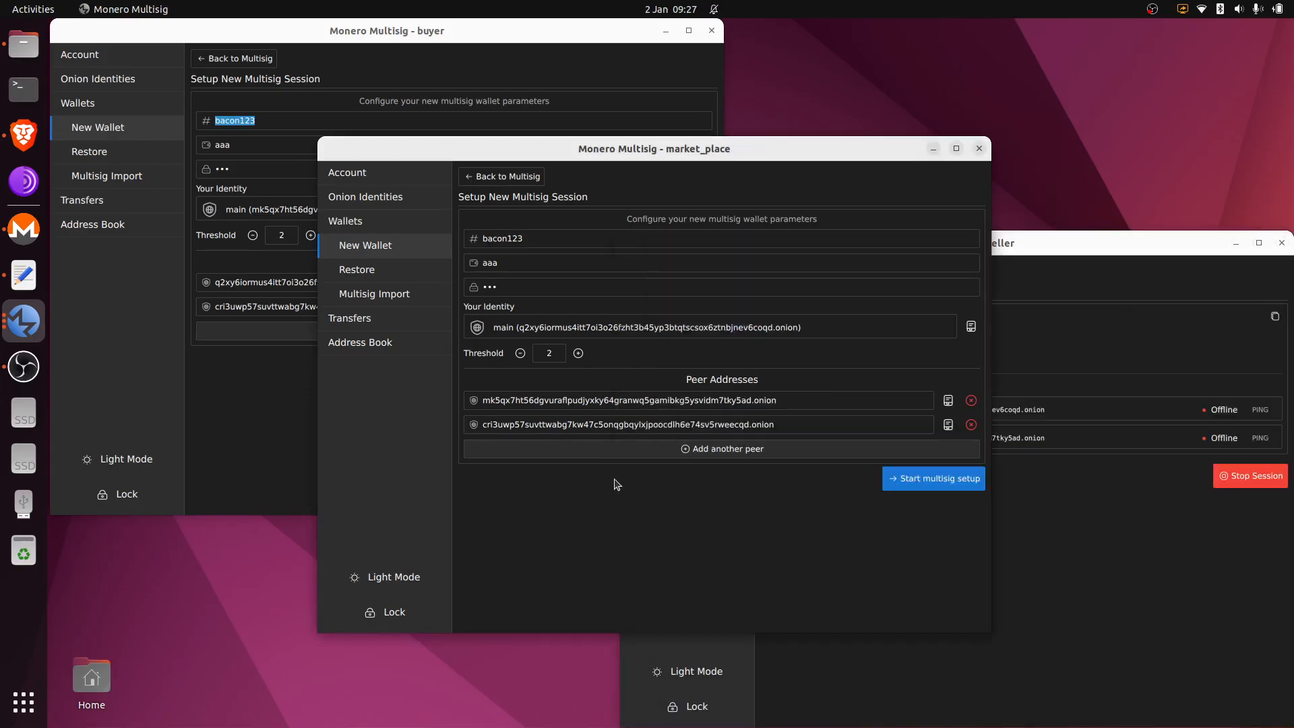
left_click(923, 480)
left_click(258, 367)
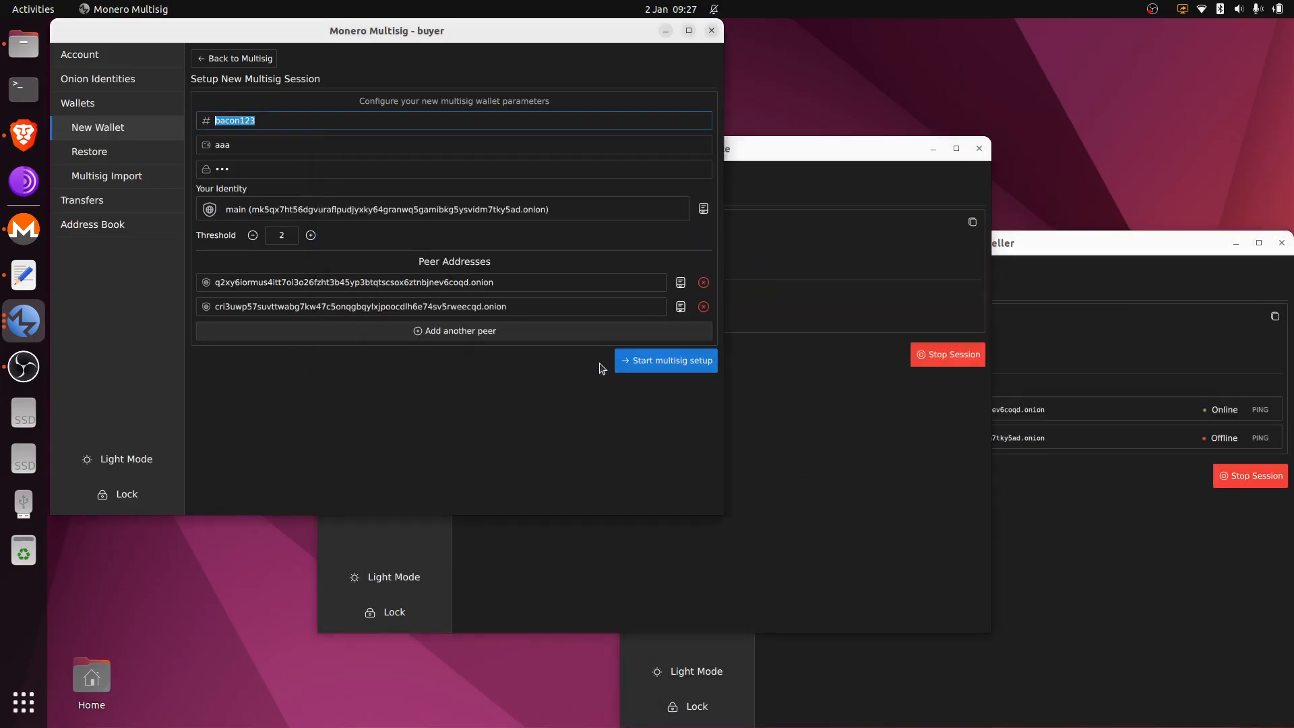
left_click(685, 355)
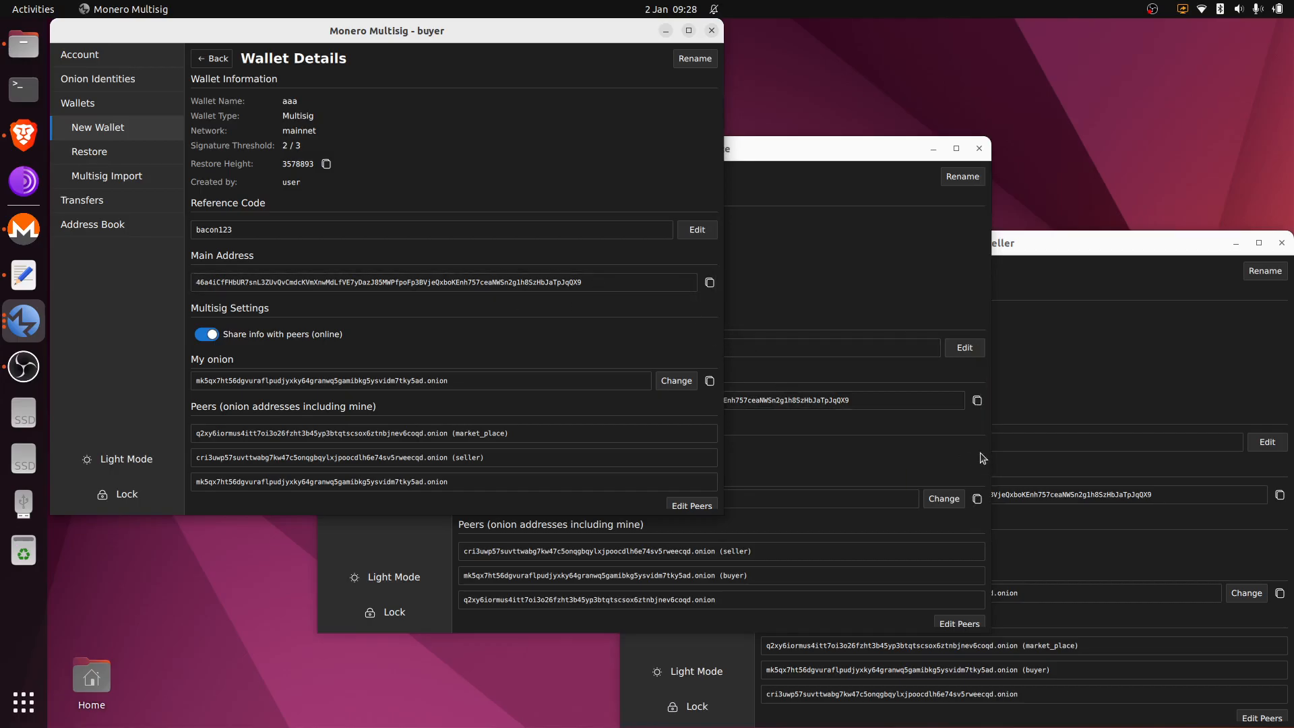
Step: Review the buyer's aaa Wallet Details, then list its wallets showing aaa (bacon123, 2/3)
scroll(544, 282, "down", 5)
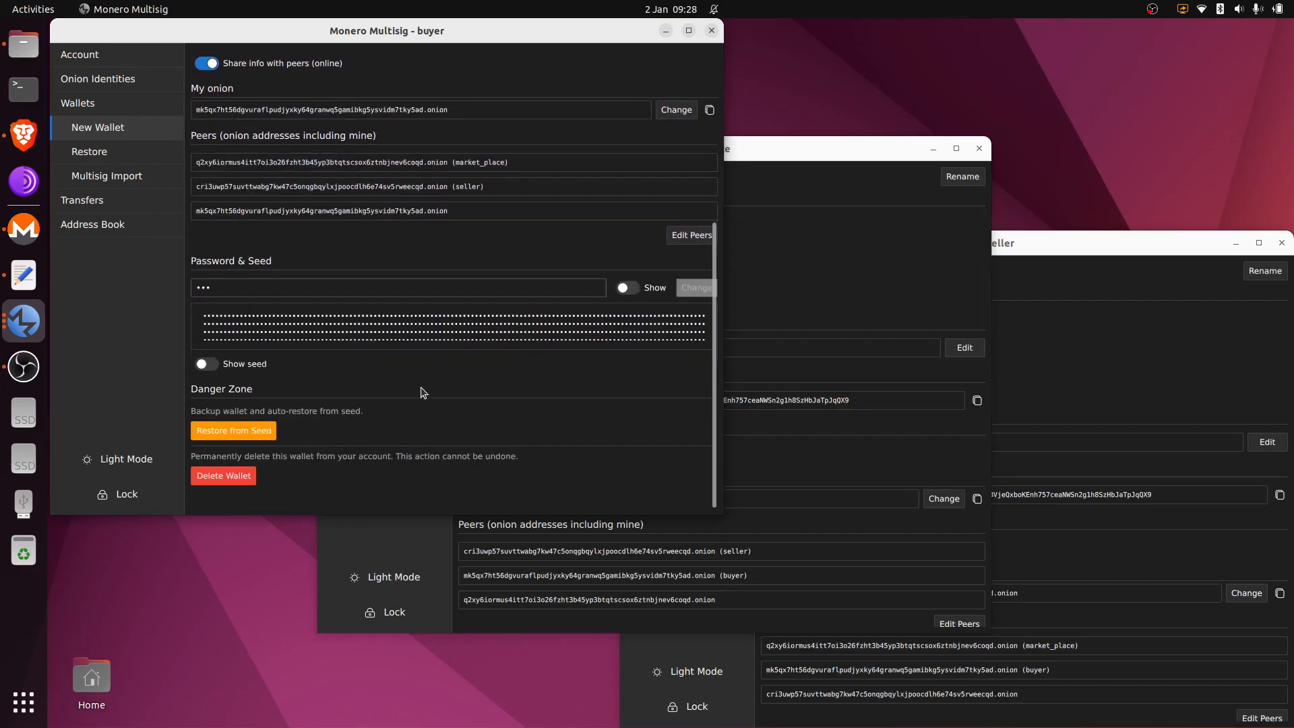
scroll(463, 393, "up", 5)
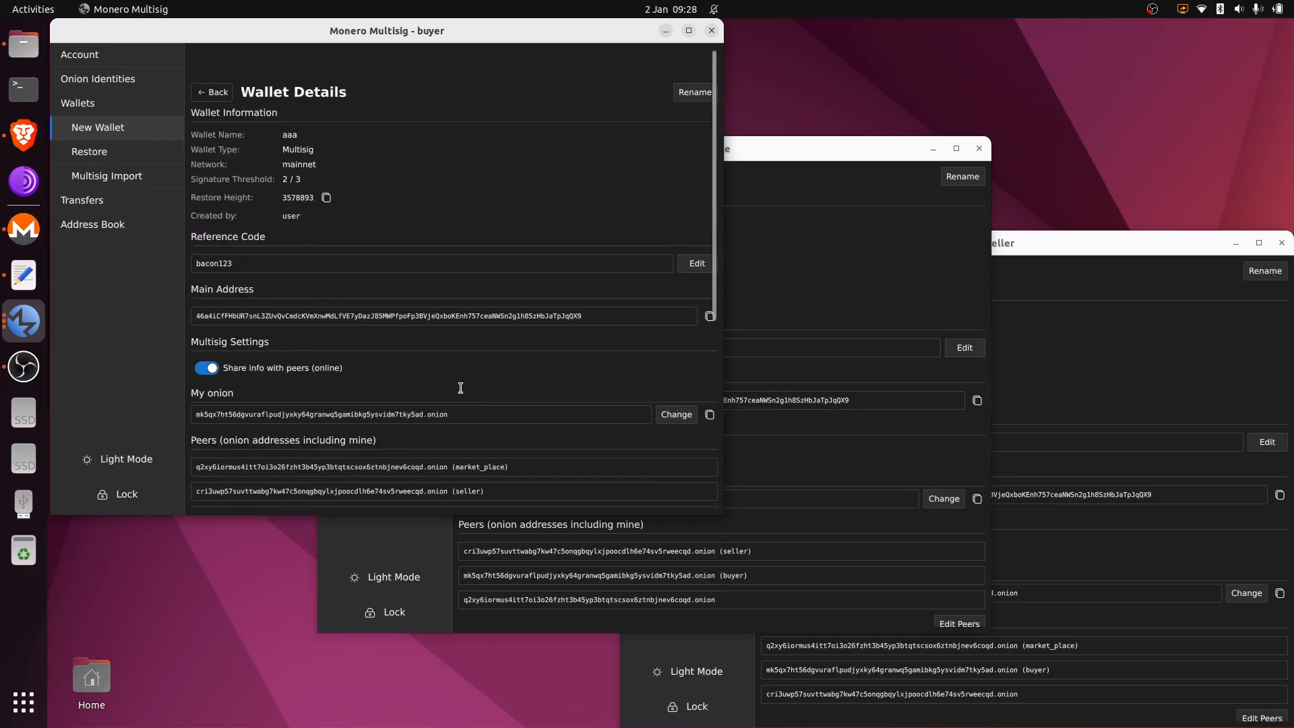
left_click(100, 107)
left_click(745, 254)
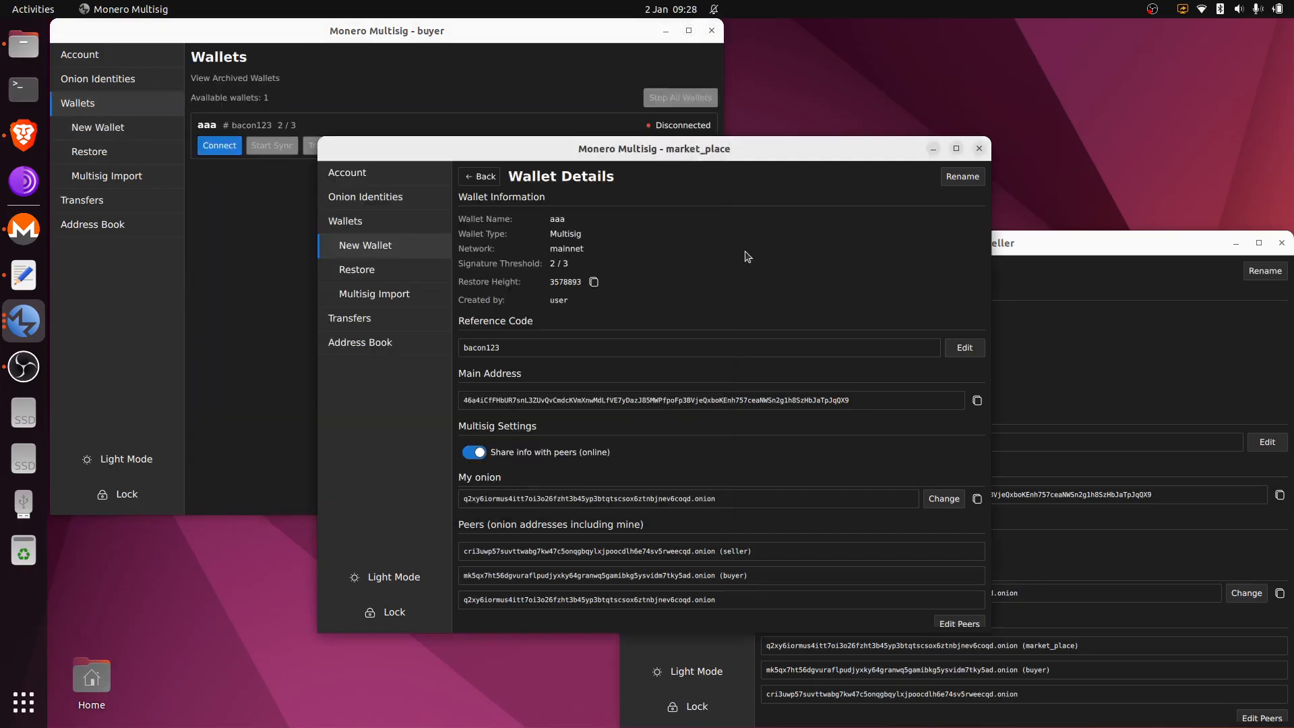
Step: Open the market_place and seller Wallets lists and connect market_place's aaa wallet to sync
left_click(447, 217)
left_click(1115, 372)
left_click(714, 314)
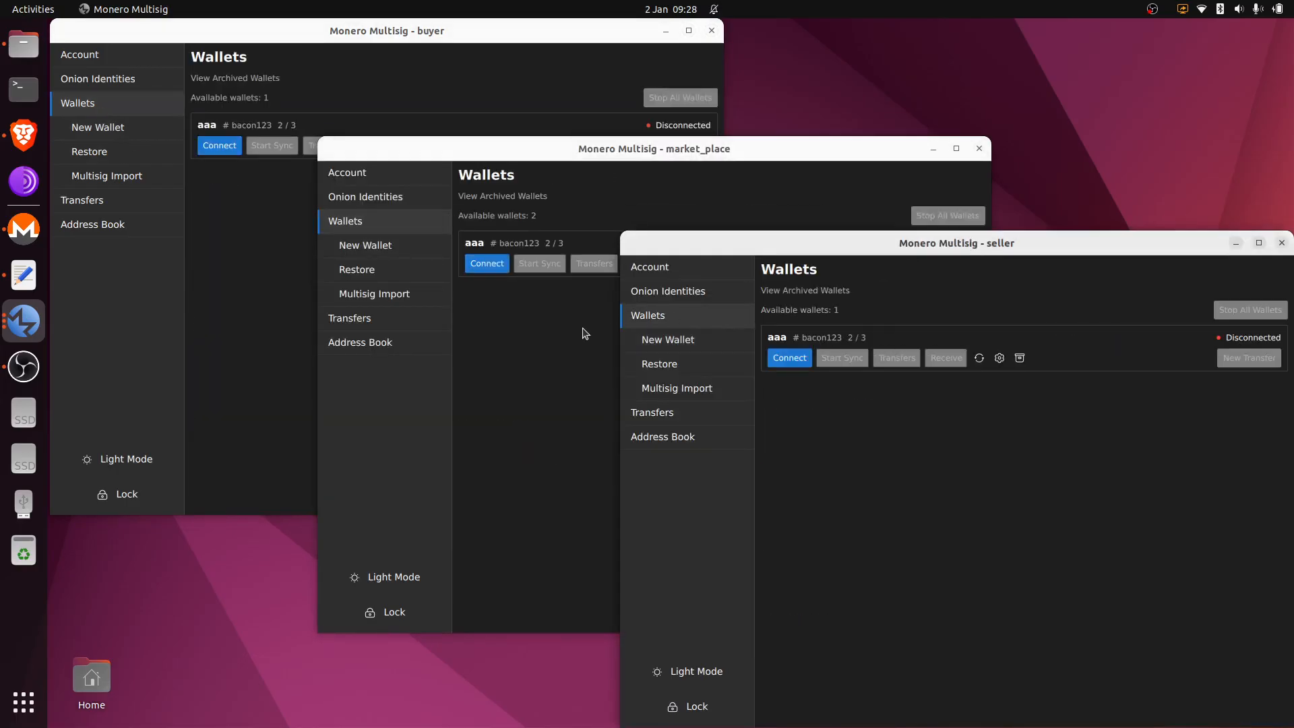
left_click(583, 331)
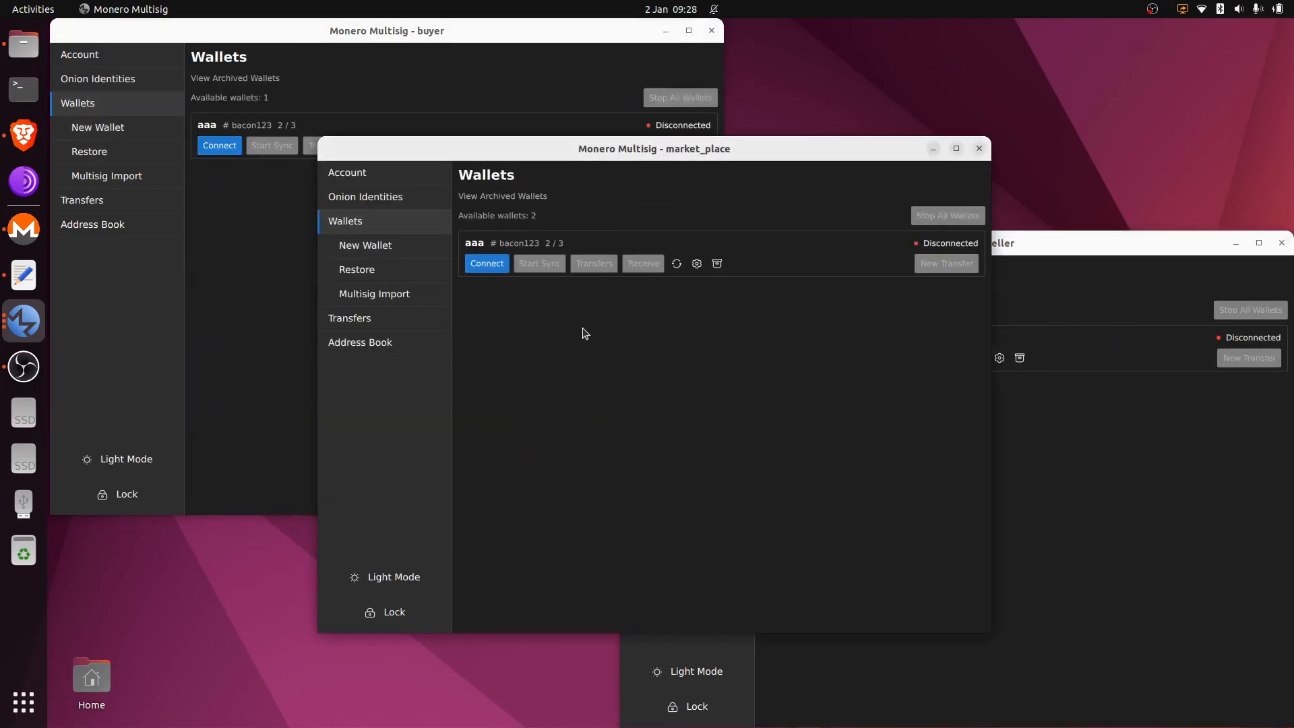
left_click(487, 263)
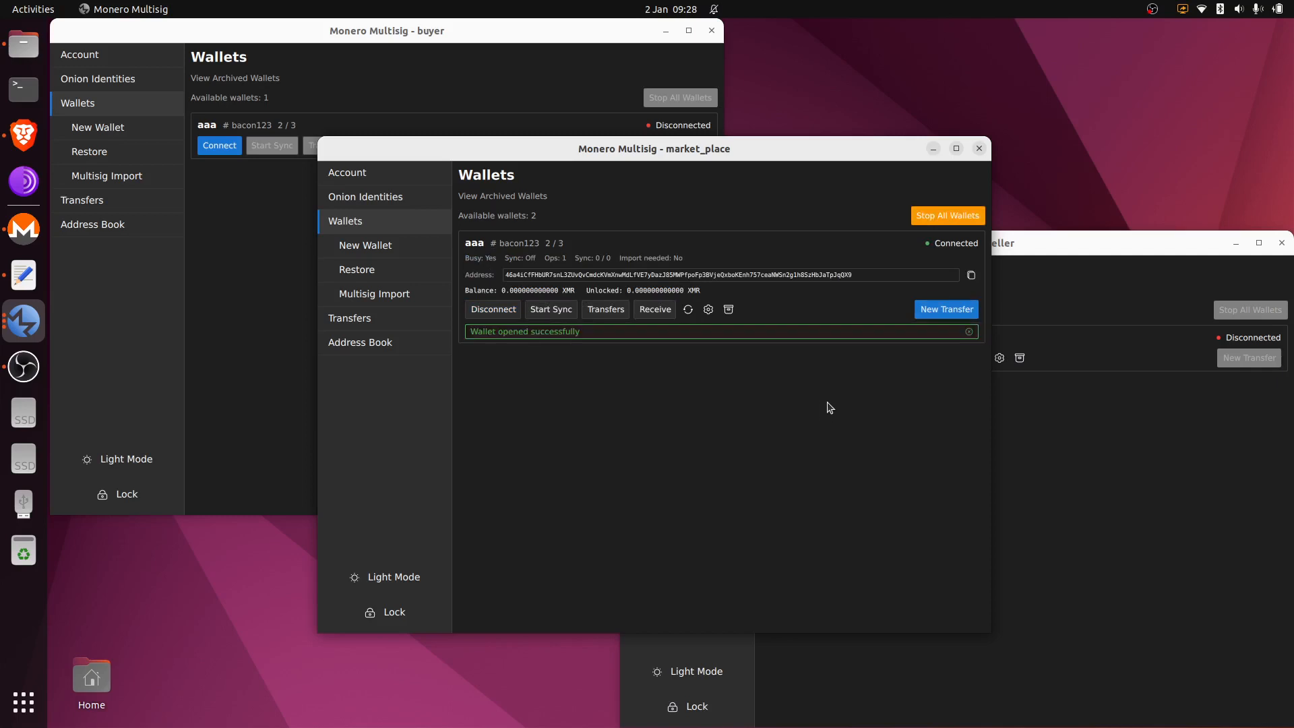
Step: View aaa's primary address QR, create a second subaddress, view its QR, and return to Wallets
left_click(656, 310)
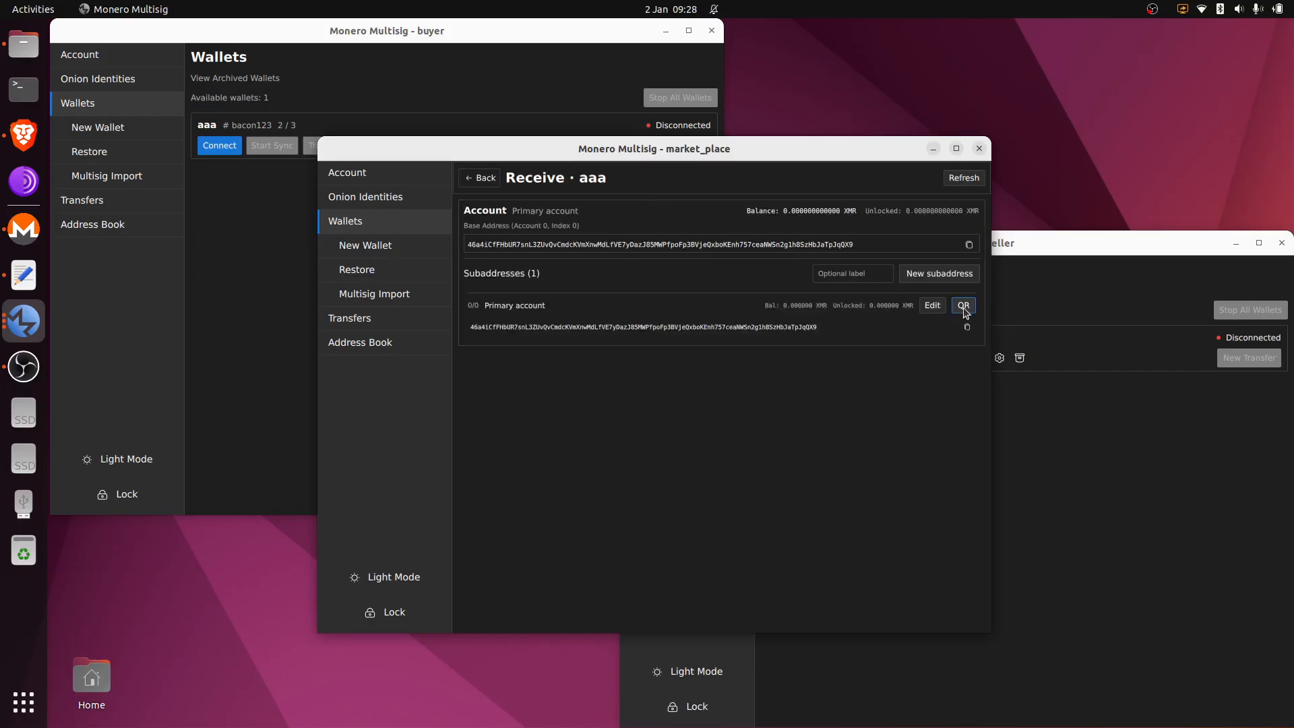
left_click(963, 306)
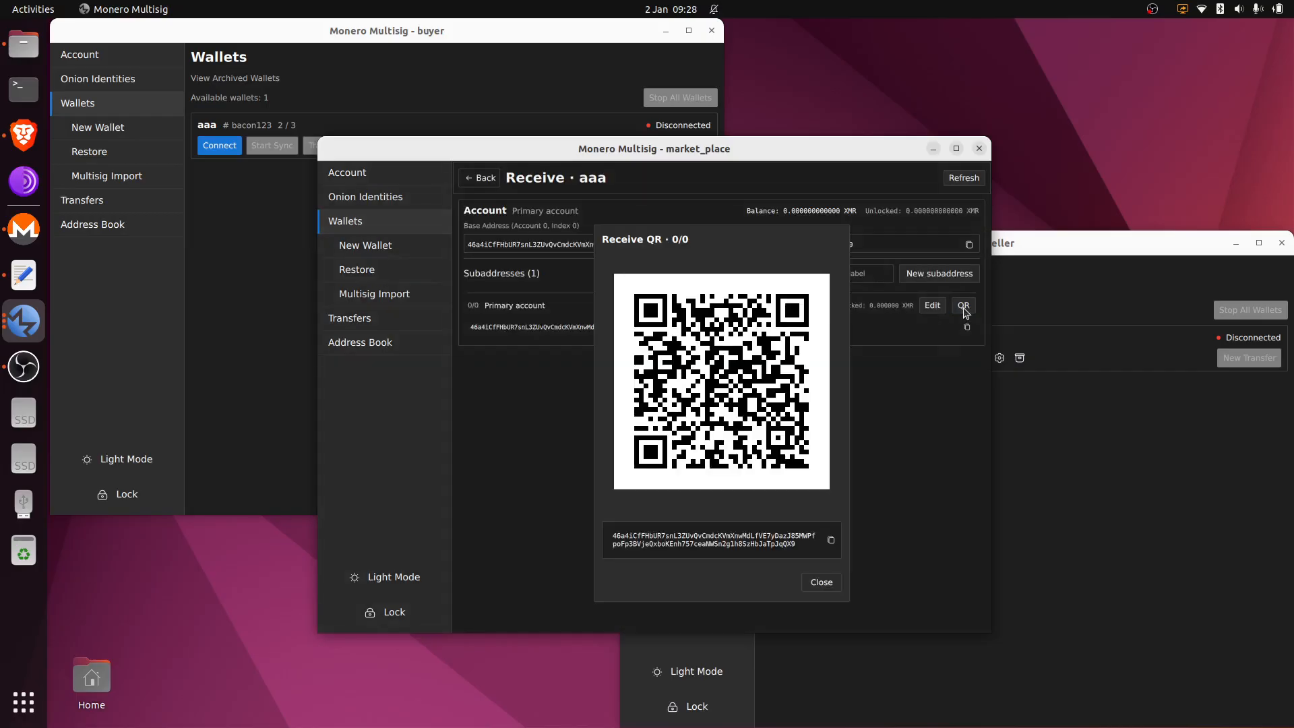
left_click(822, 583)
left_click(921, 278)
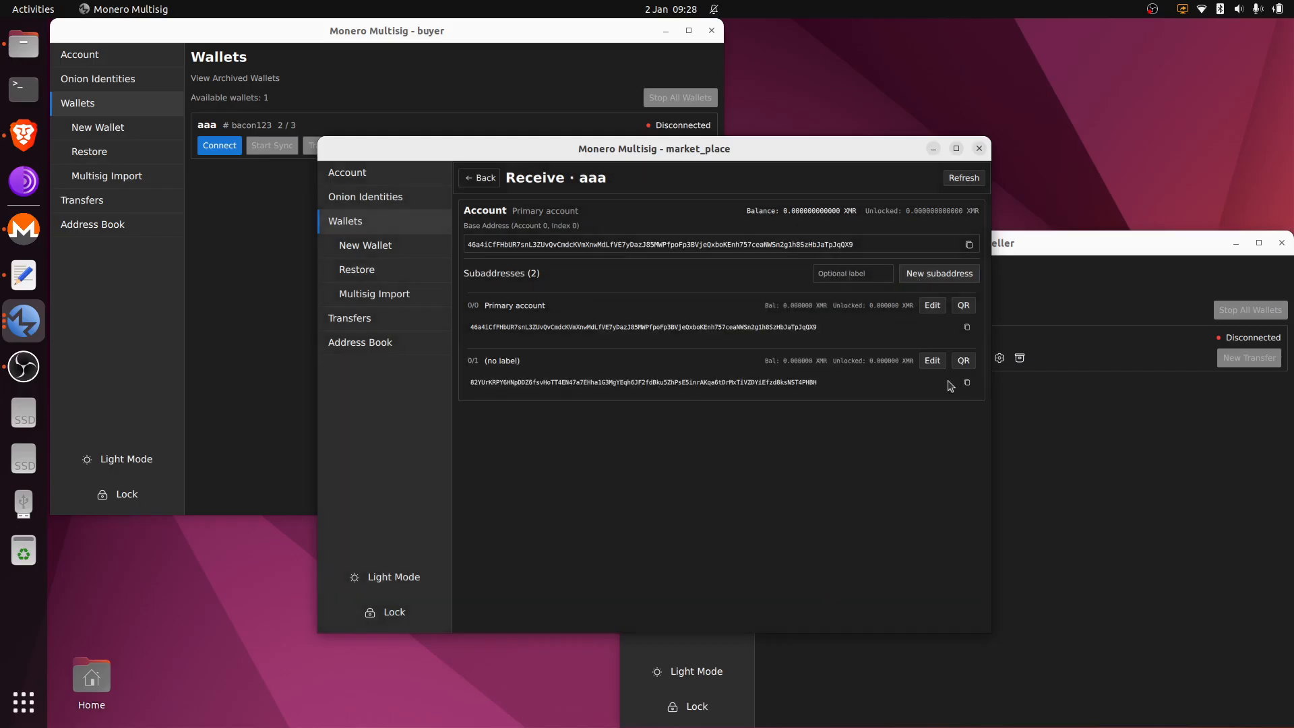
left_click(964, 361)
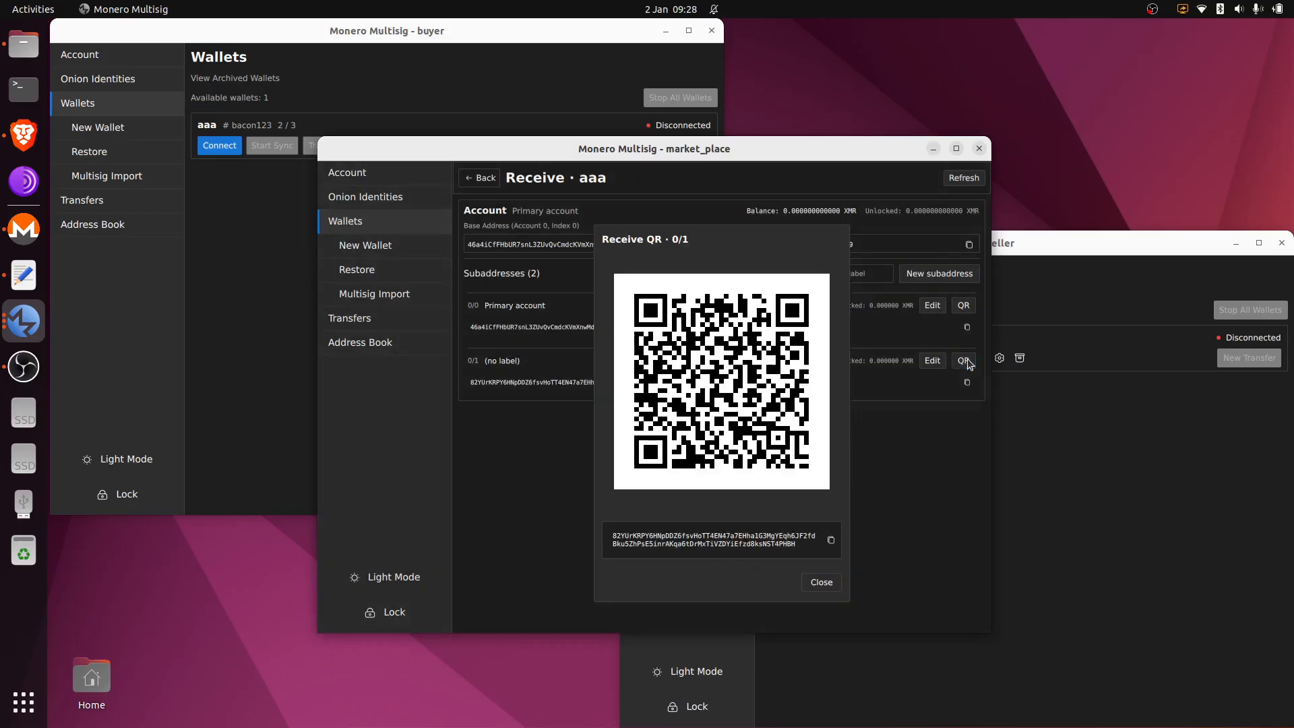
left_click(822, 583)
left_click(491, 177)
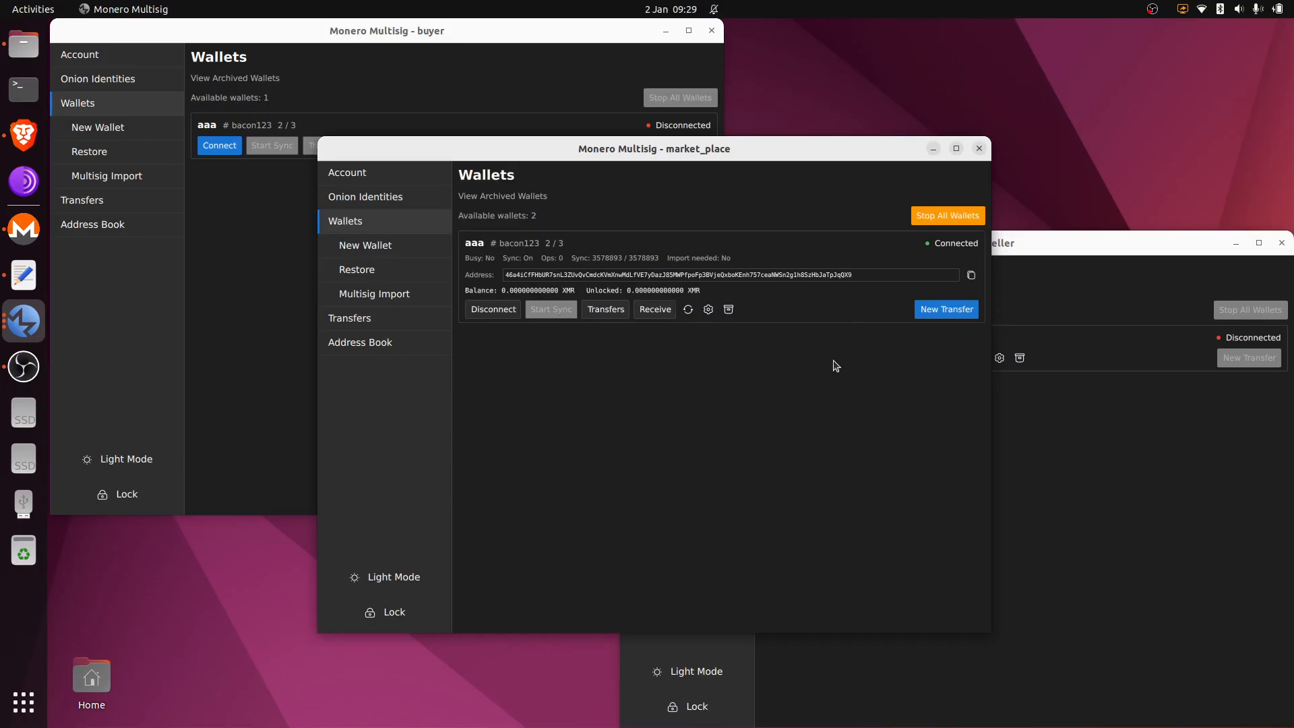
Step: Copy wallet aaa's address, fund it with 1 XMR, and refresh to see the +1 XMR deposit
left_click(971, 275)
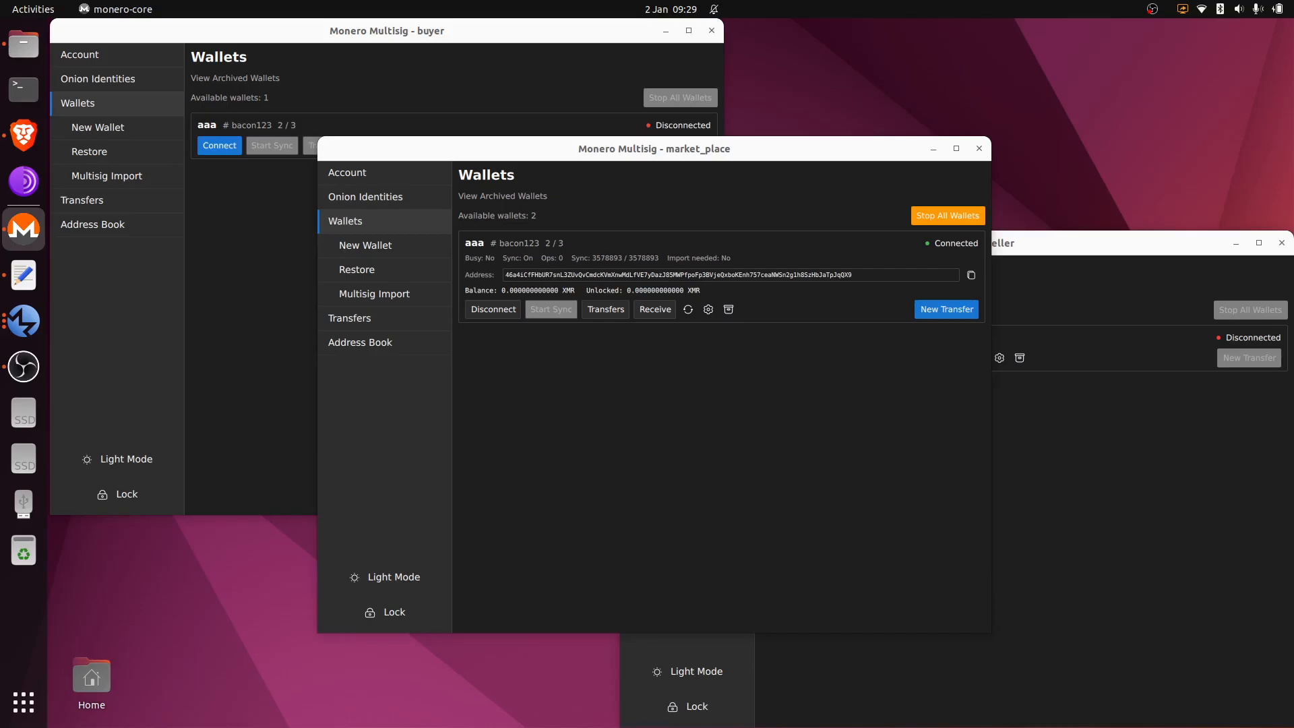
left_click(565, 432)
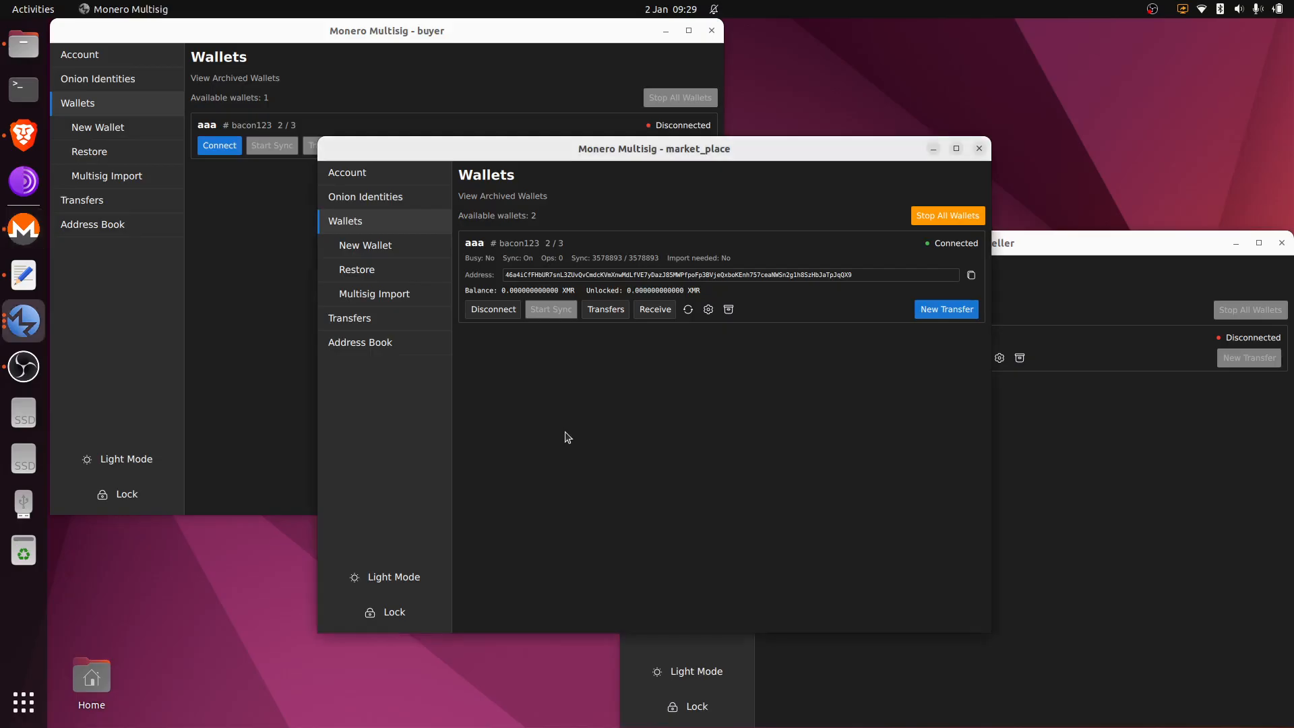
left_click(687, 312)
left_click(607, 310)
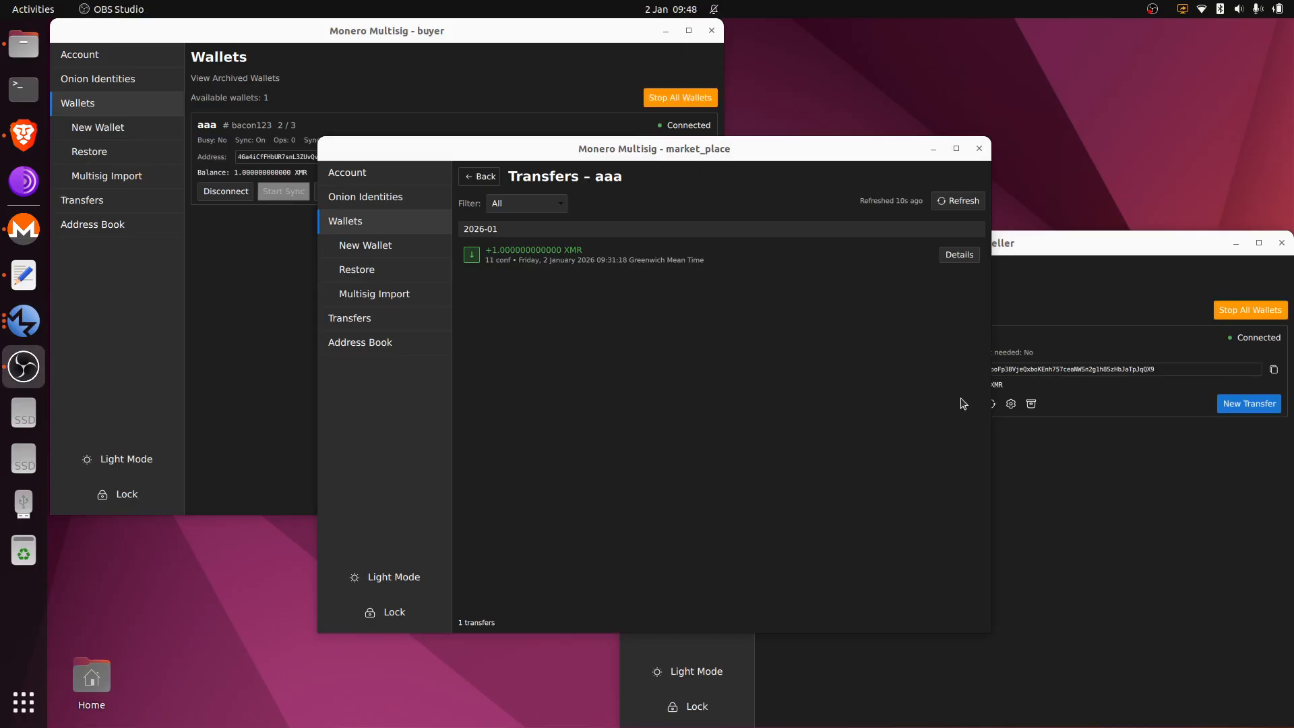
Step: Return to market_place's wallet list and begin a new transfer from wallet aaa
left_click(871, 385)
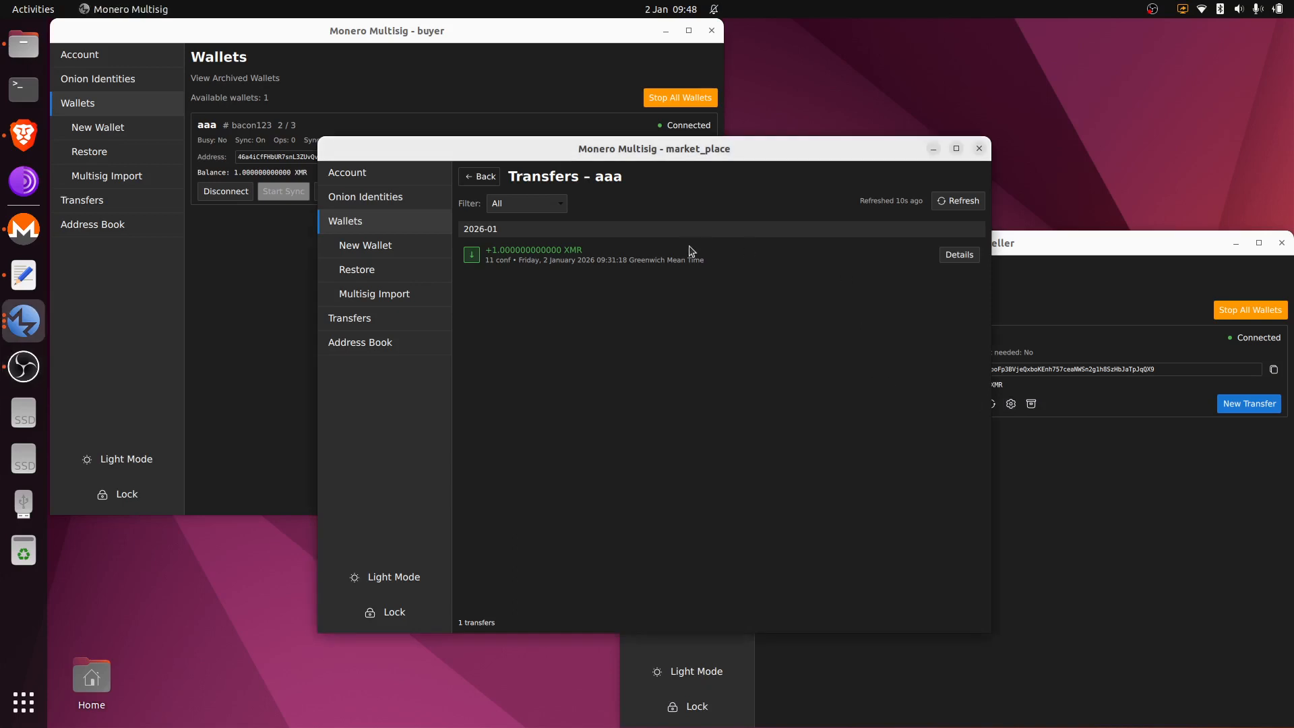
left_click(481, 181)
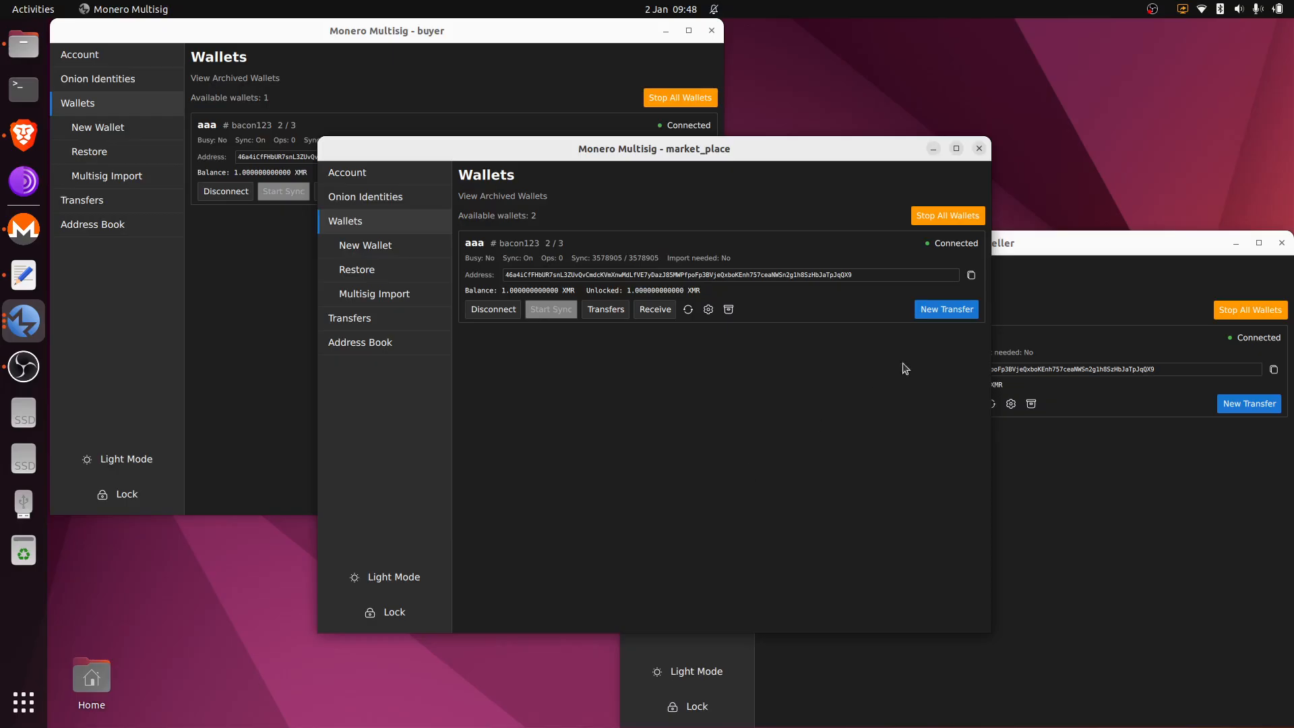
left_click(950, 311)
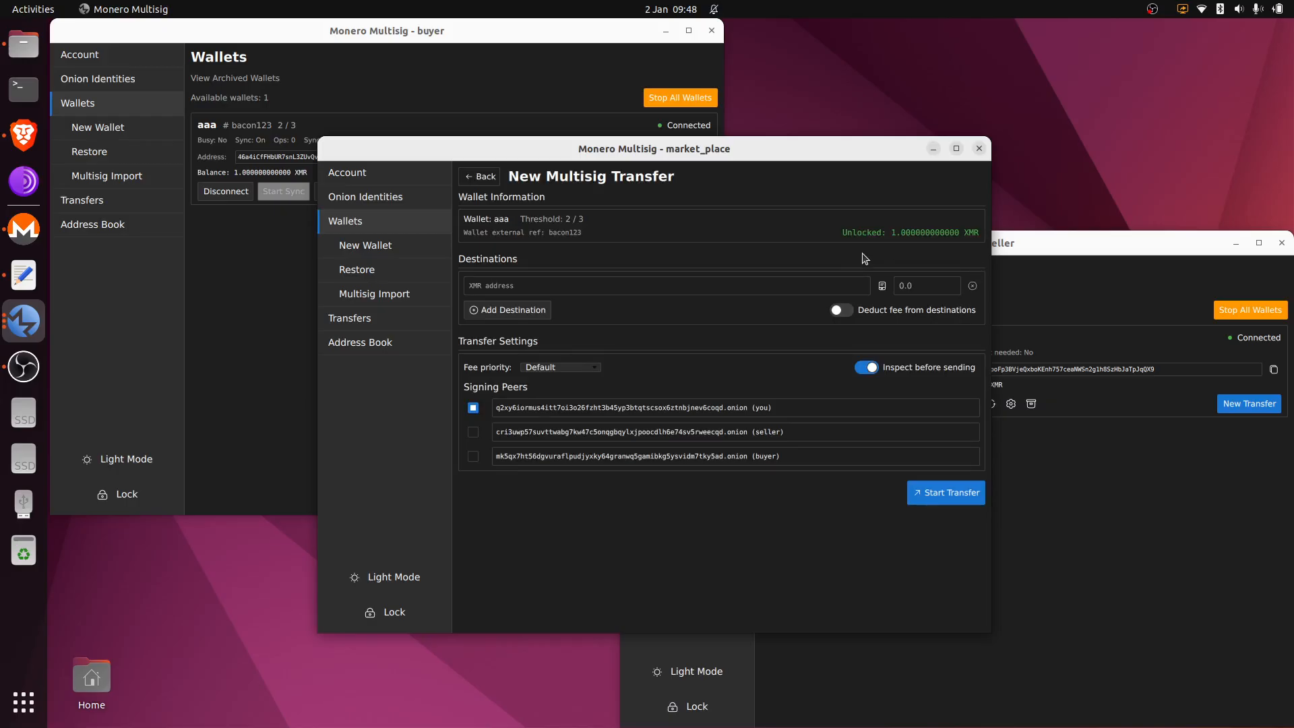
Step: Add two destinations: 0.95 XMR to sellerXMR and 0.05 XMR to market_placeXMR
left_click(546, 312)
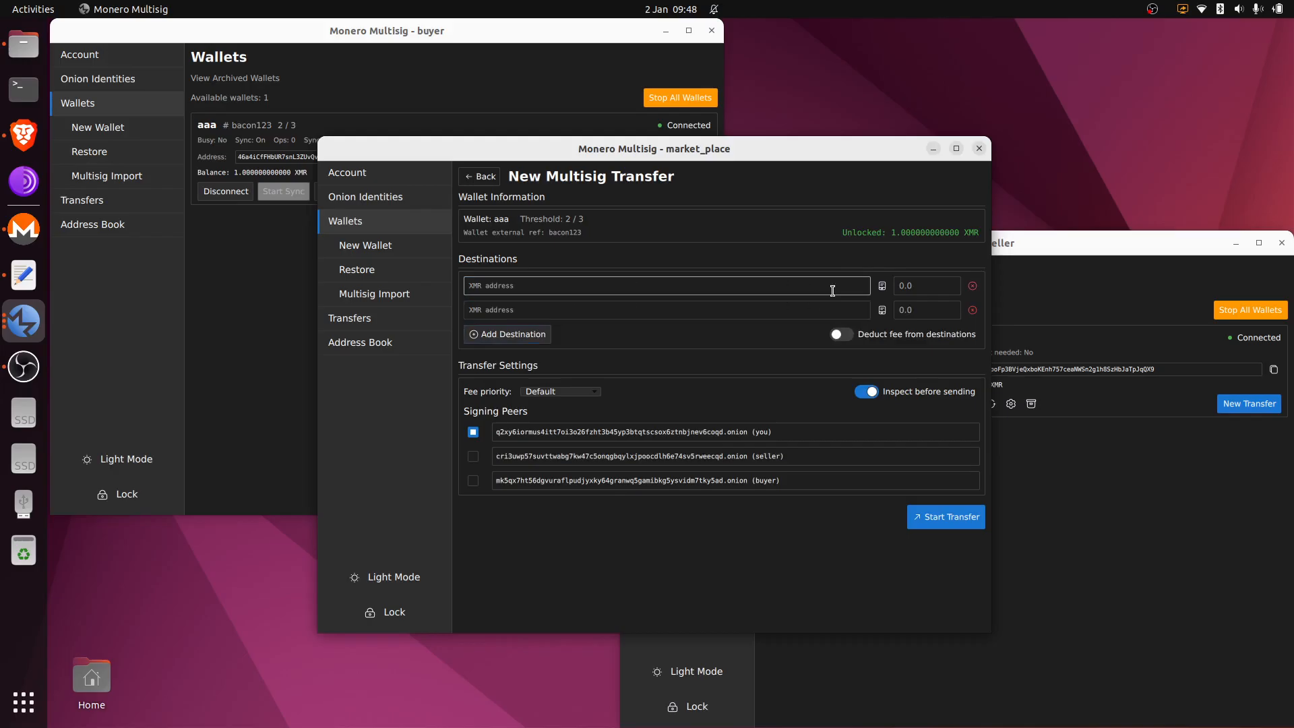
left_click(882, 286)
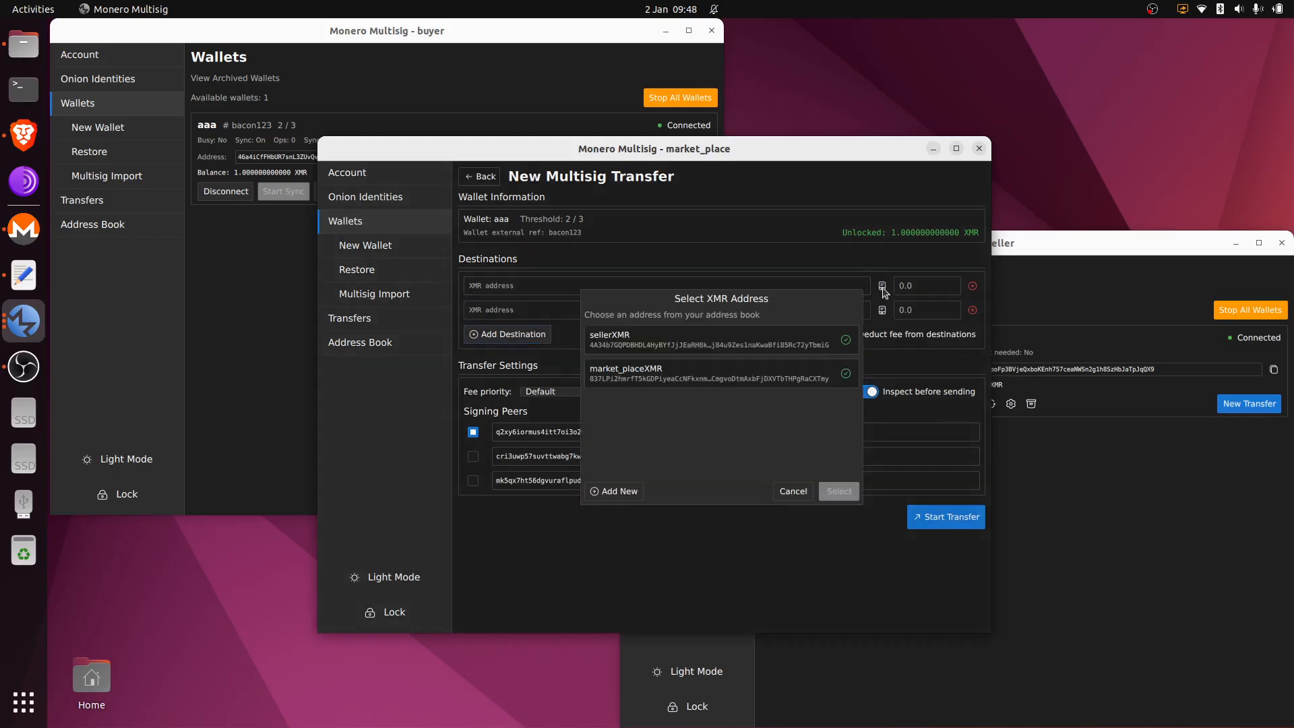
double_click(766, 343)
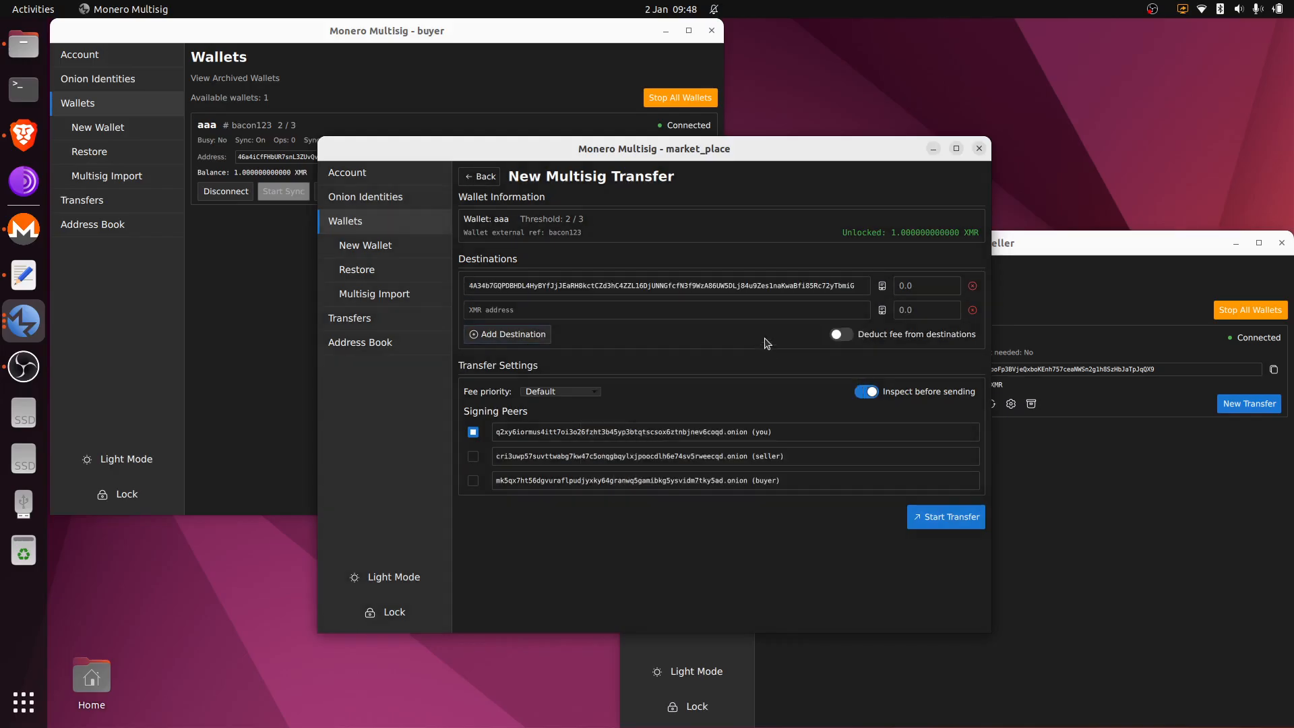
left_click(882, 310)
double_click(727, 380)
left_click(919, 287)
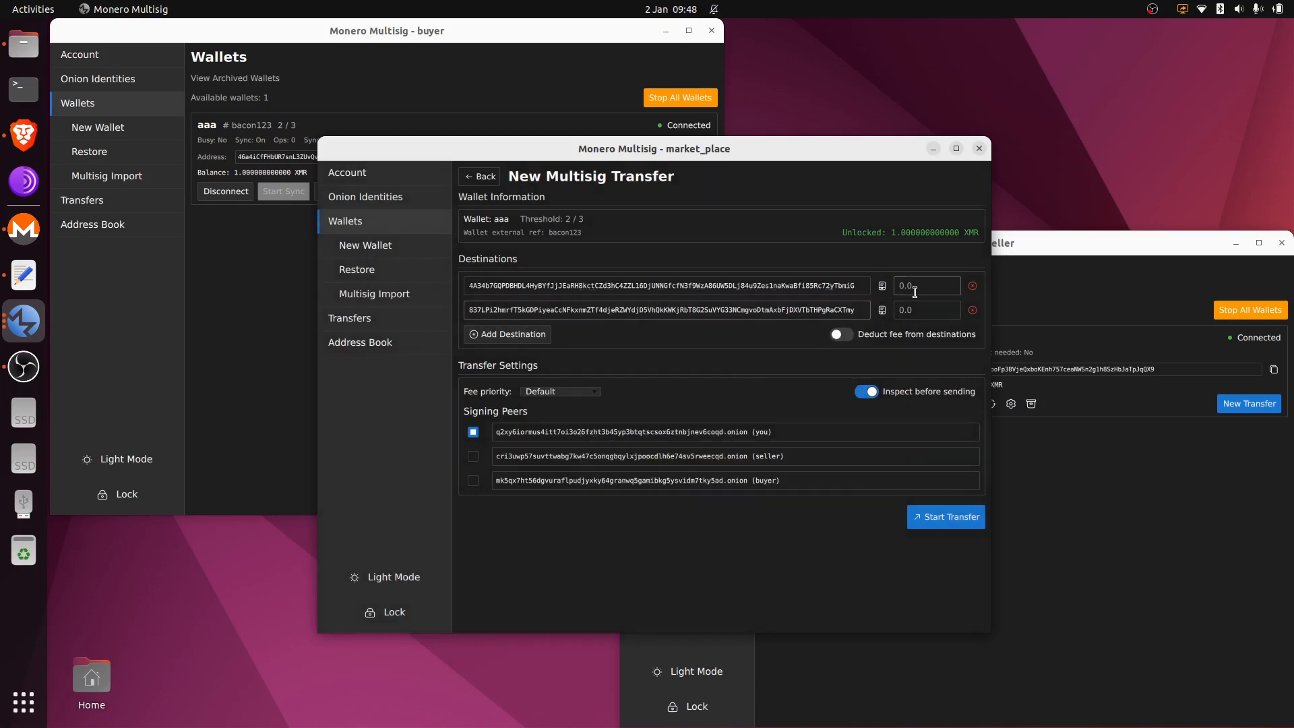
type("0.95")
left_click(924, 311)
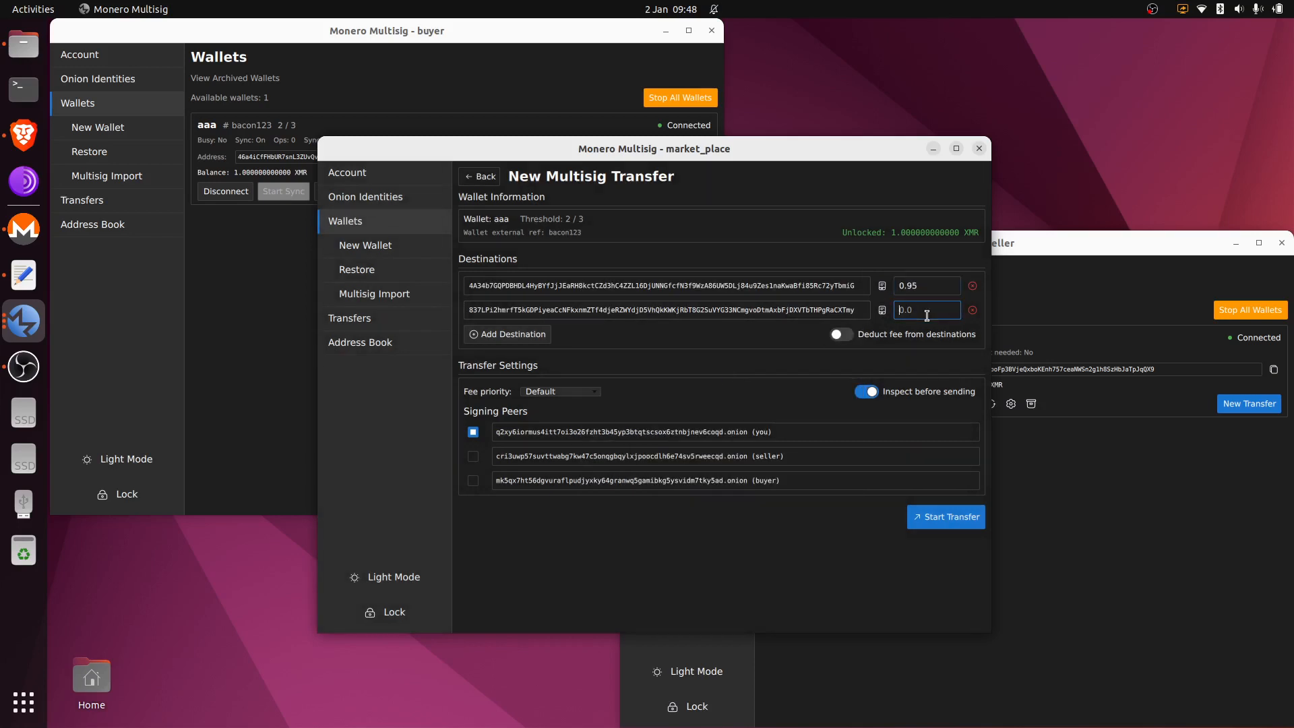
type("0.05")
Step: Deduct the fee from the 0.05 XMR payment only and tick seller as co-signing peer
left_click(847, 337)
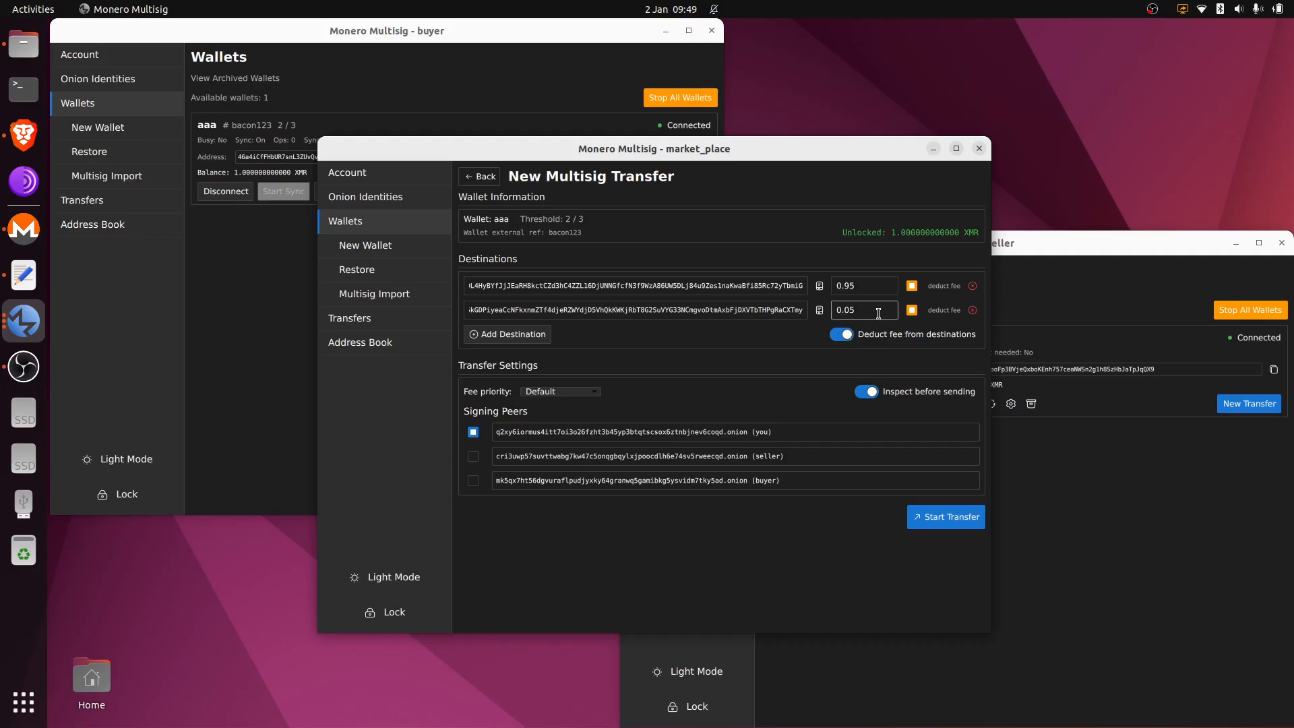
left_click(912, 288)
left_click(474, 457)
left_click(1053, 304)
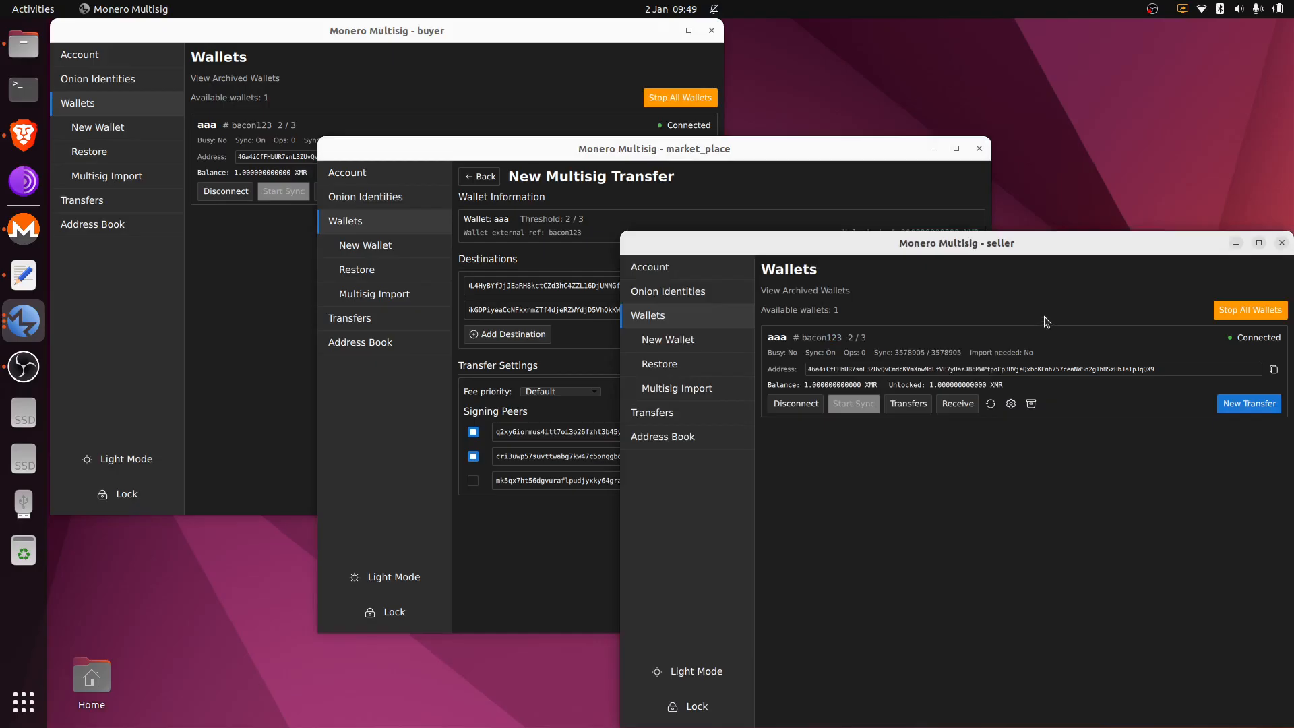
left_click(828, 199)
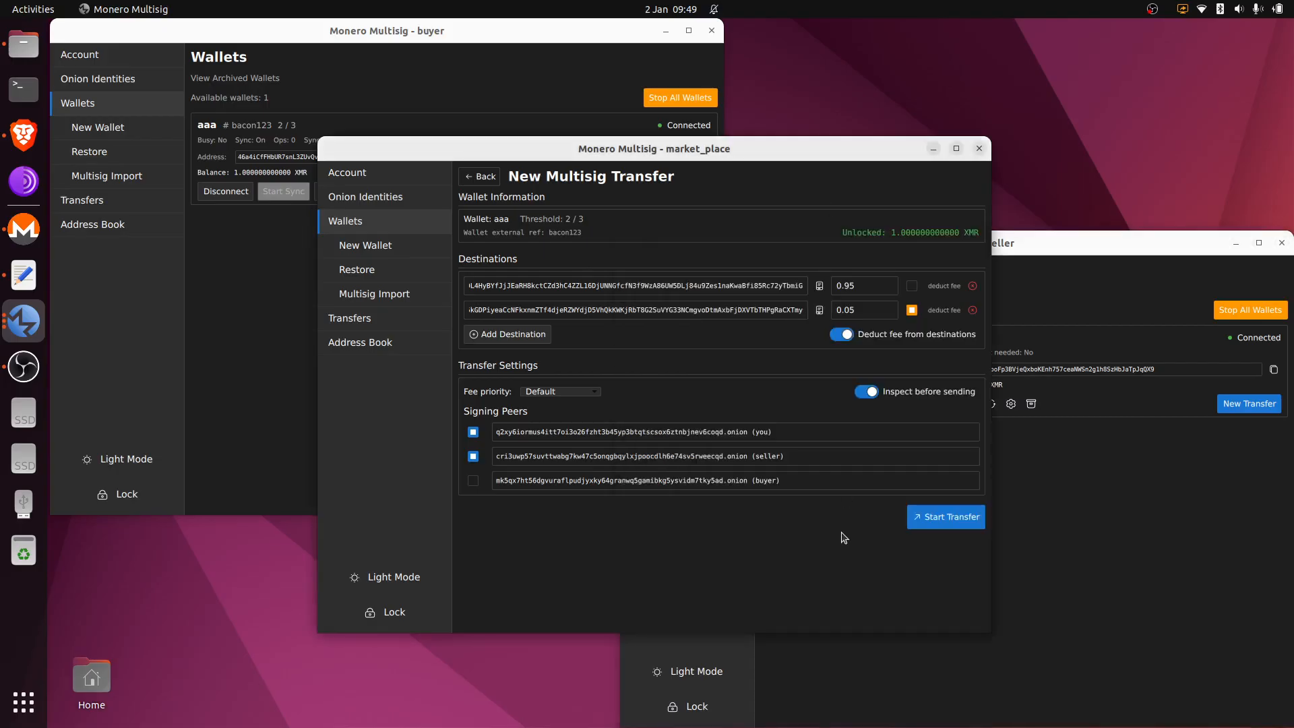
Step: Start the multisig transfer and approve and submit it to the seller
left_click(940, 524)
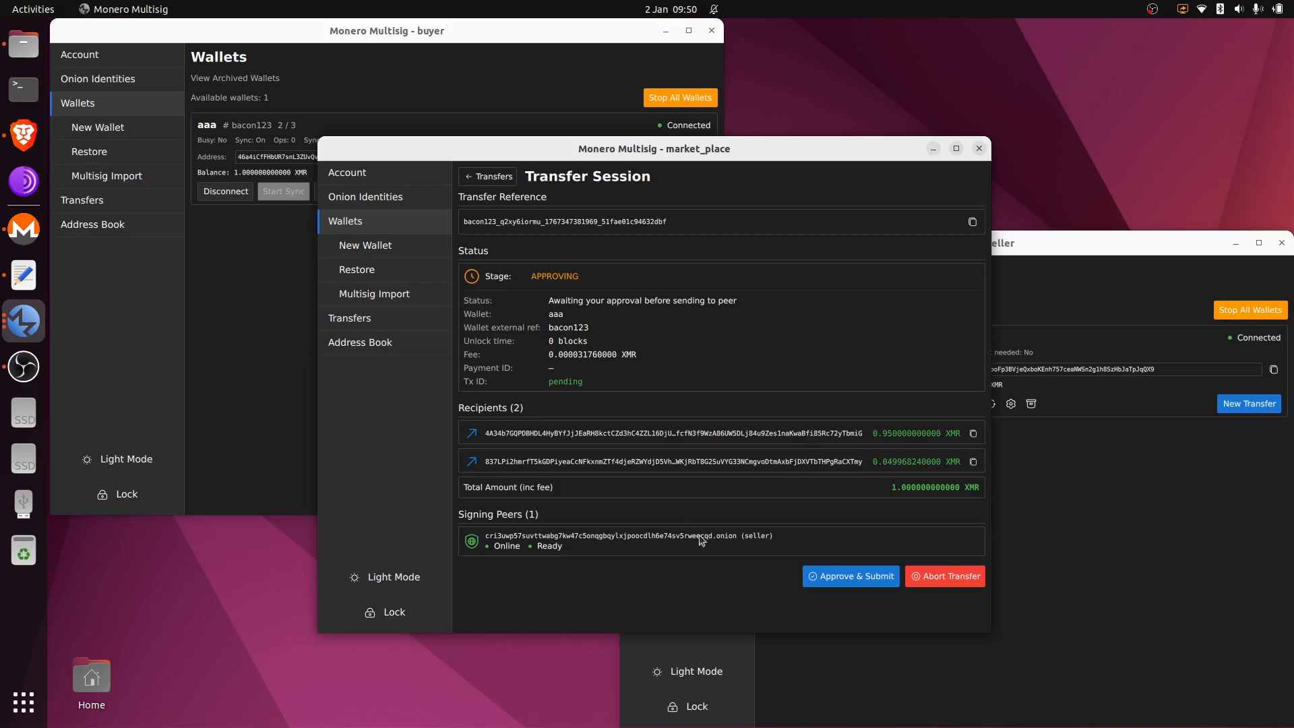
left_click(860, 575)
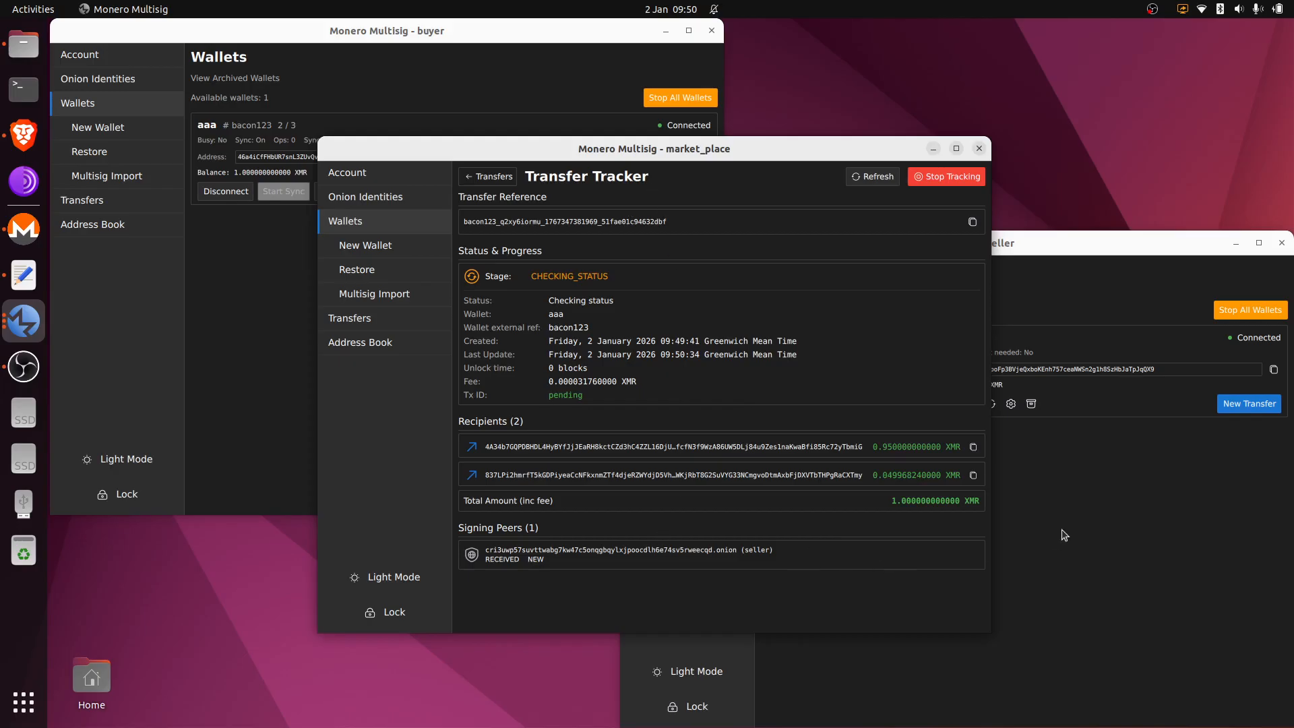
Step: In the seller's window, open the incoming aaa transfer session from Transfers
left_click(1080, 256)
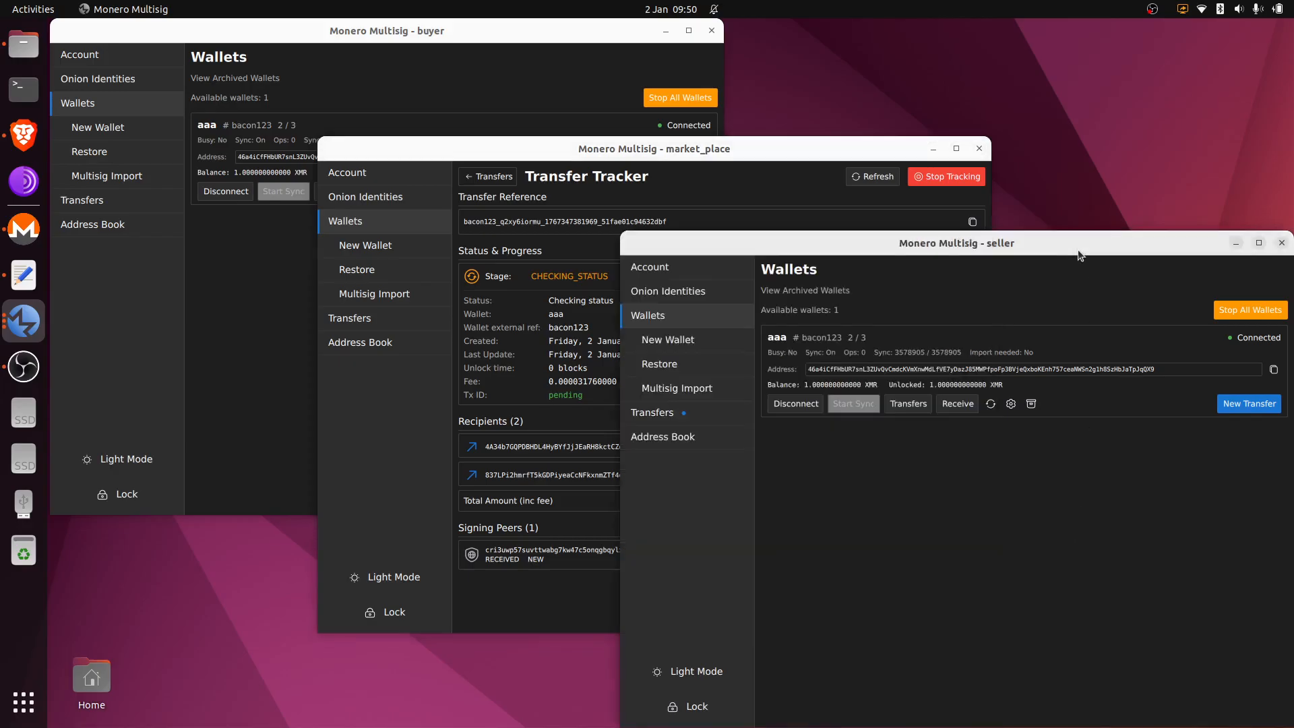
left_click(718, 415)
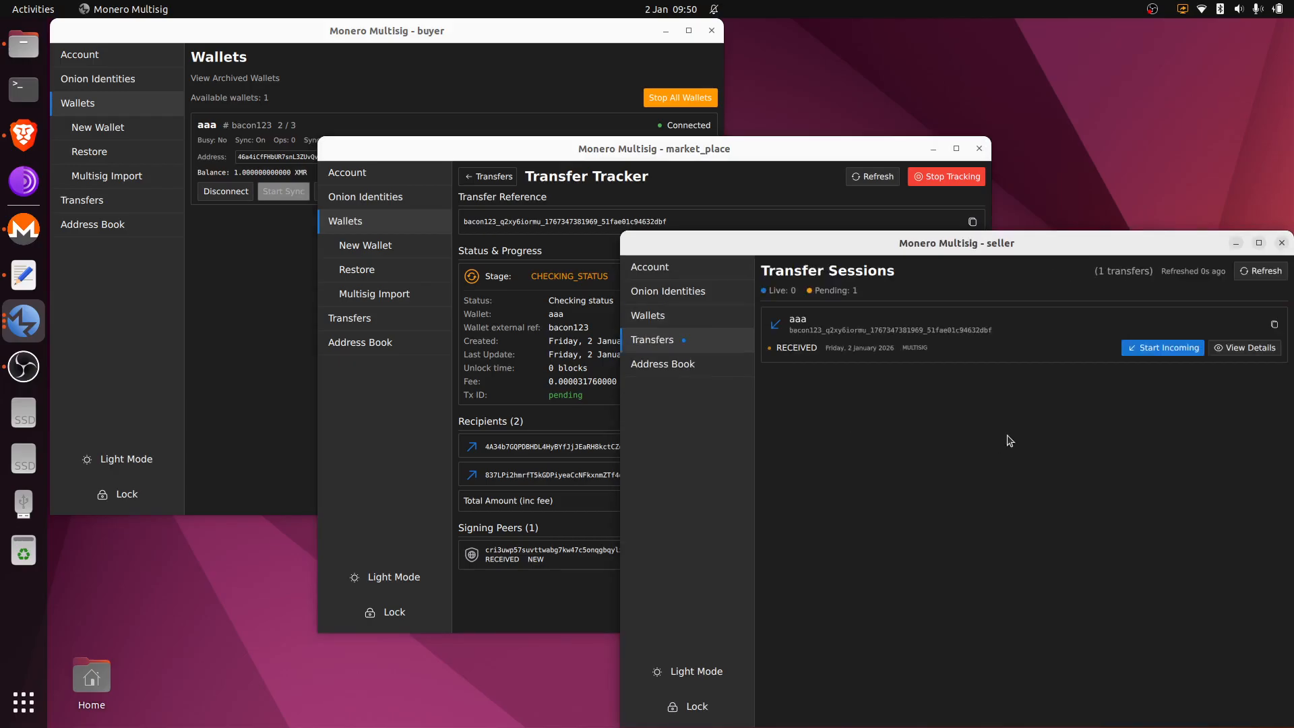
left_click(1185, 352)
left_click_drag(1160, 247, 1152, 227)
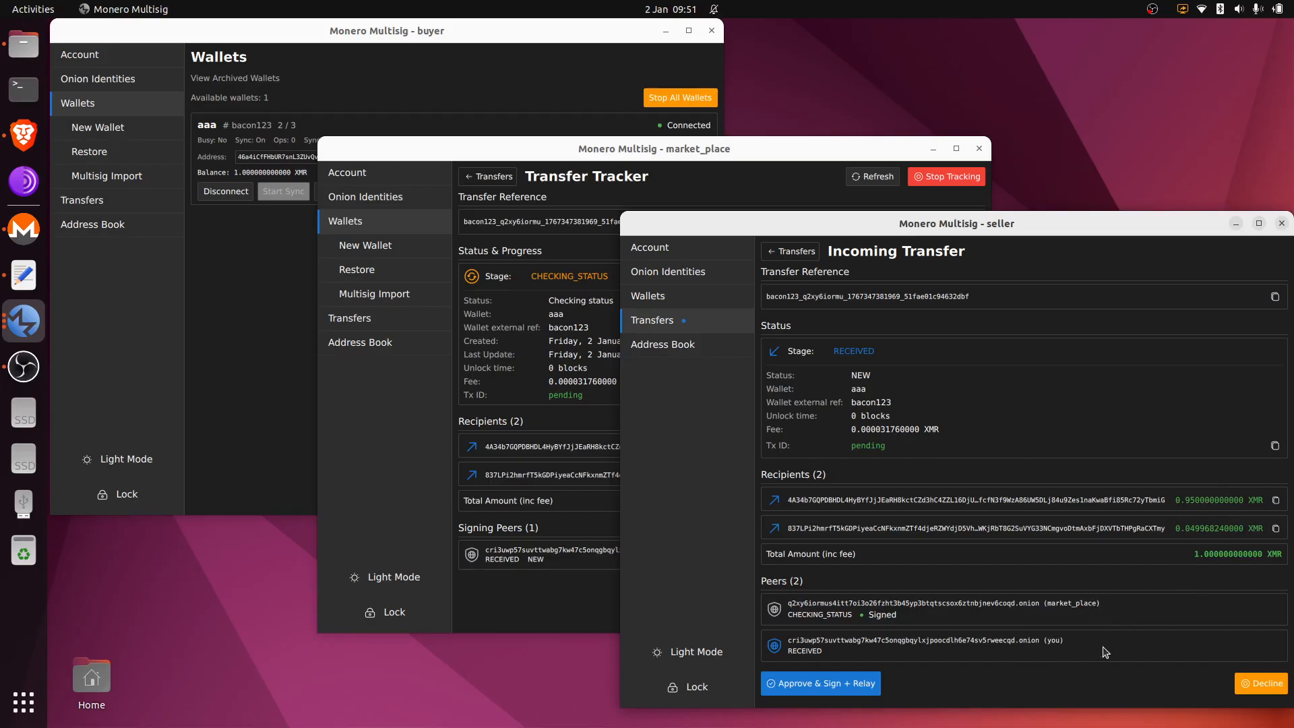
Step: As seller, approve, sign and relay the transfer; market_place's tracker shows it COMPLETE
left_click(835, 683)
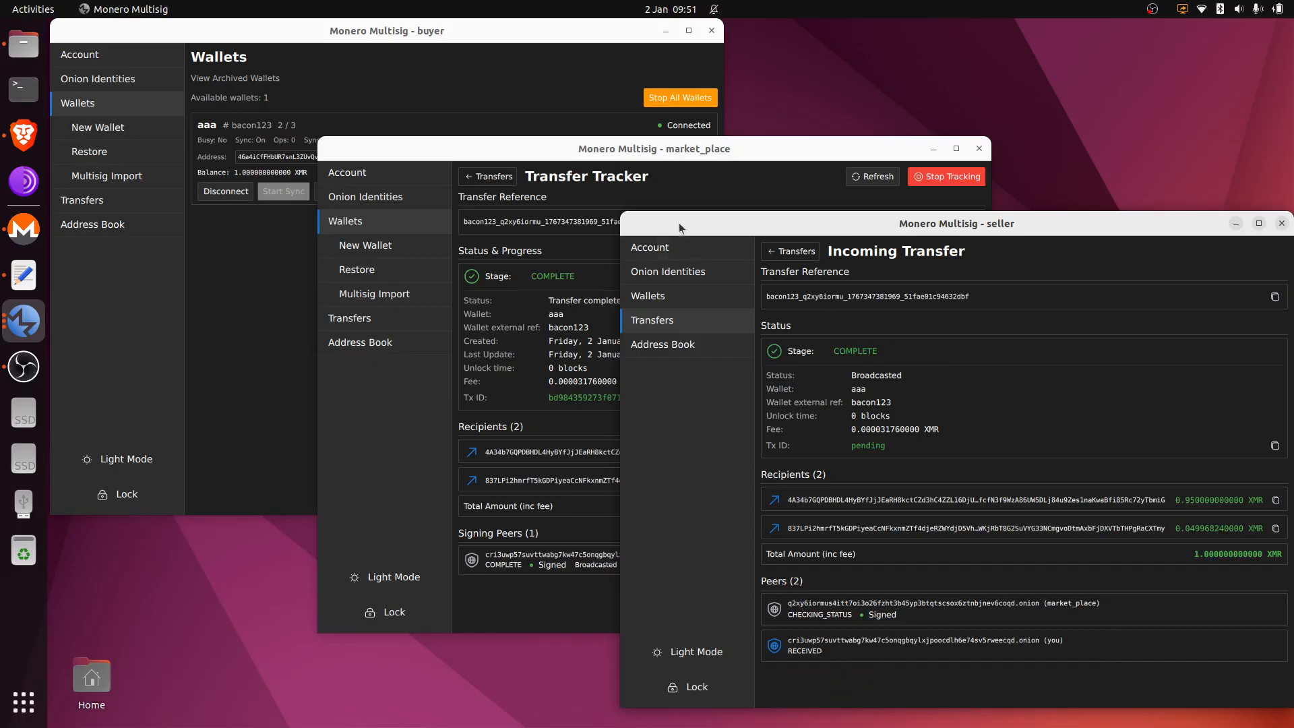
left_click(712, 181)
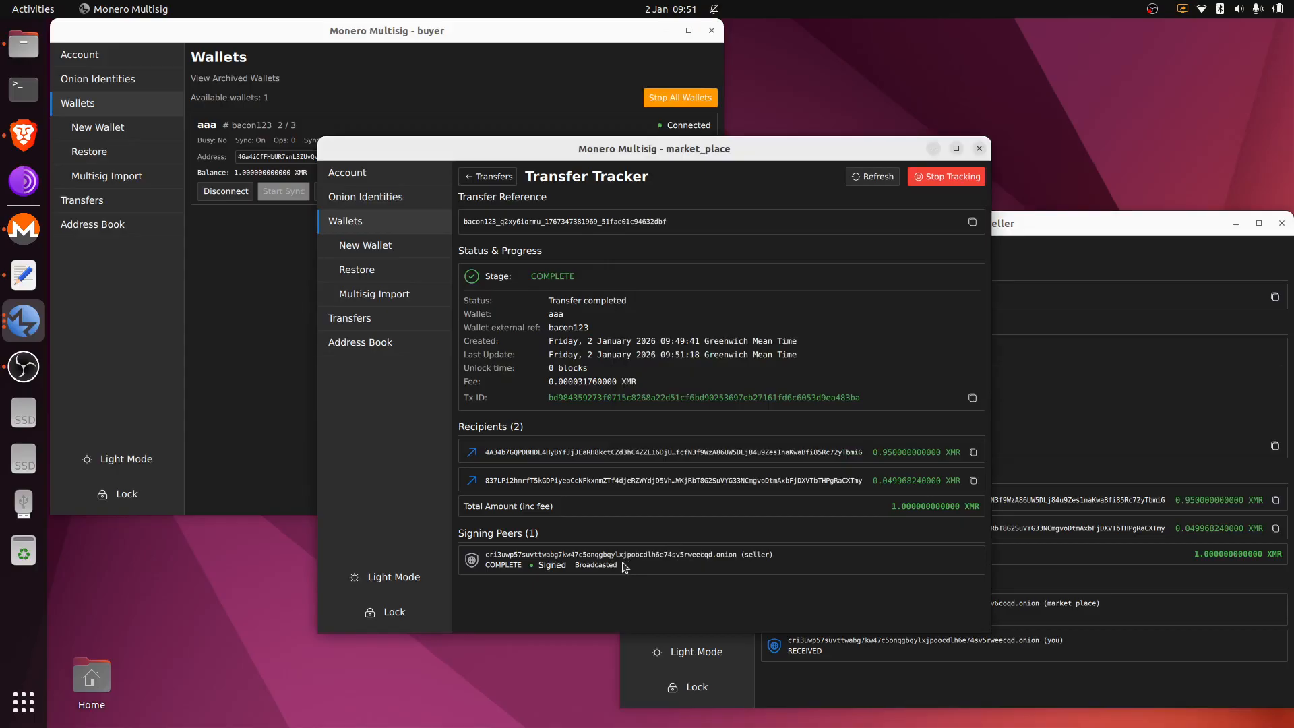
Step: In the seller window, view the completed transfer's details and aaa's pending -0.999968240000 XMR entry
left_click(1055, 408)
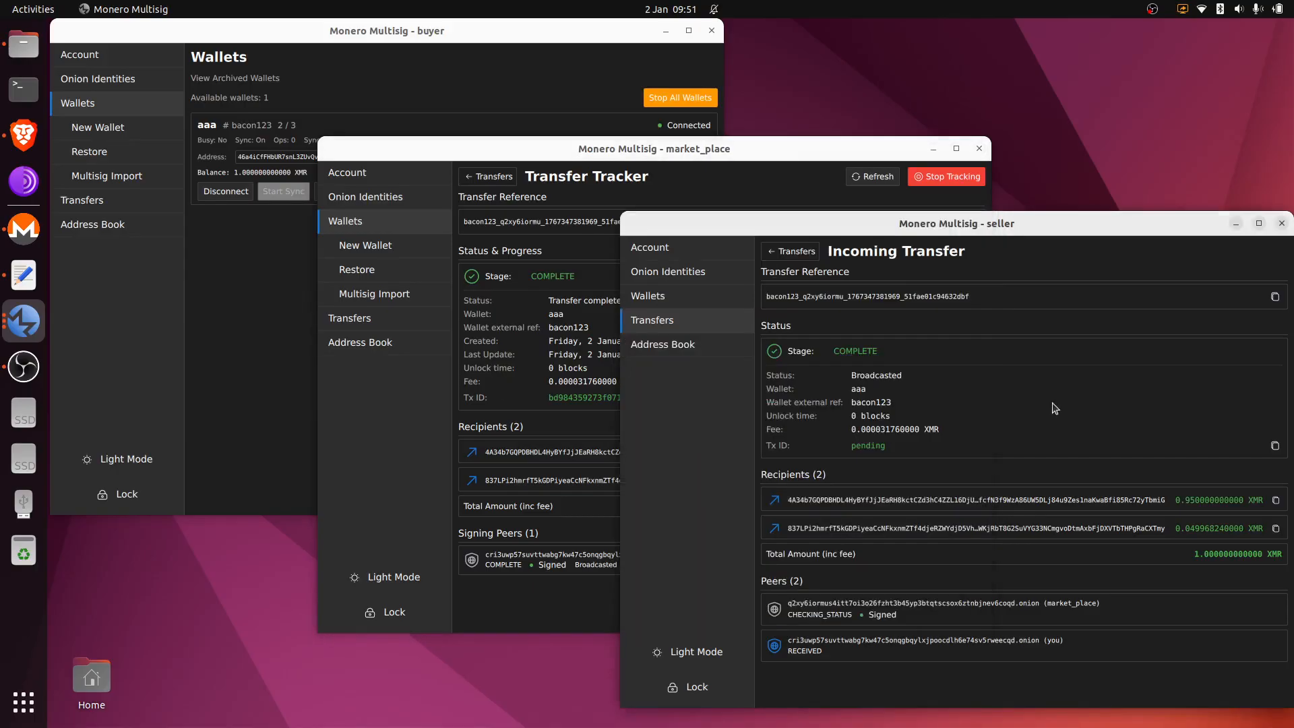
left_click(798, 252)
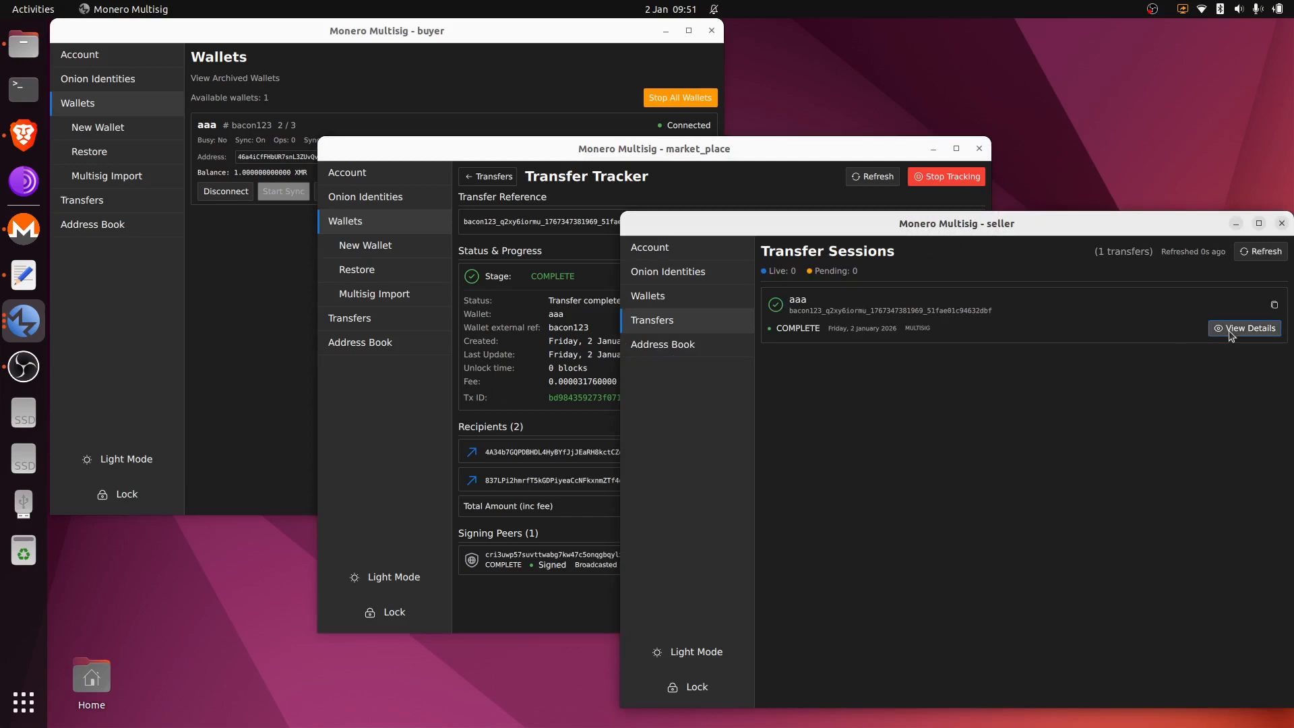
left_click(1230, 330)
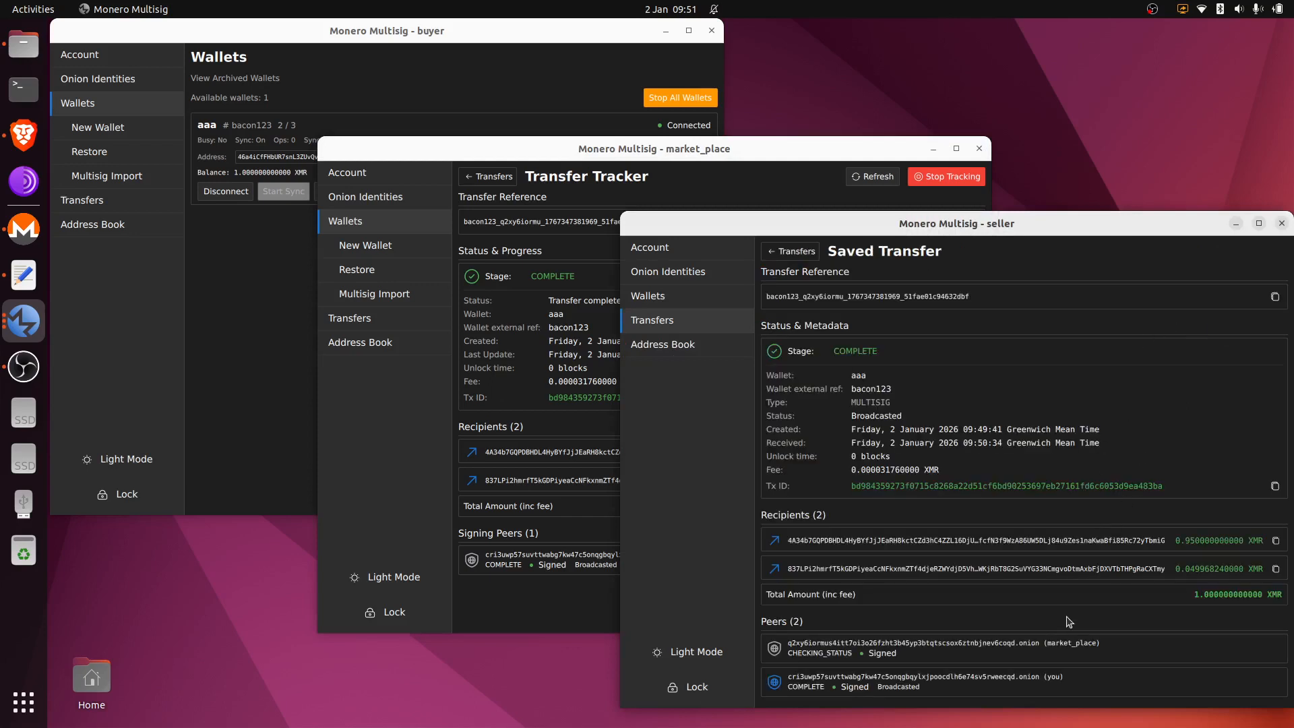
left_click(718, 304)
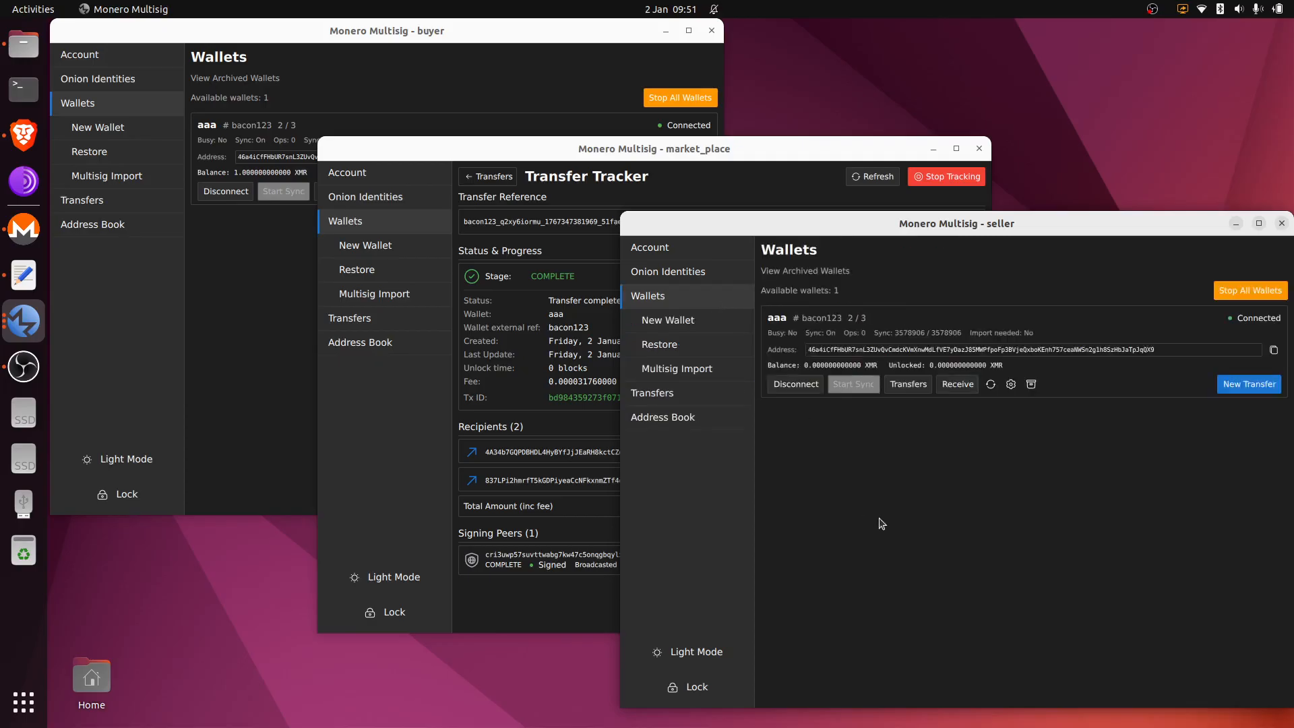
left_click(915, 389)
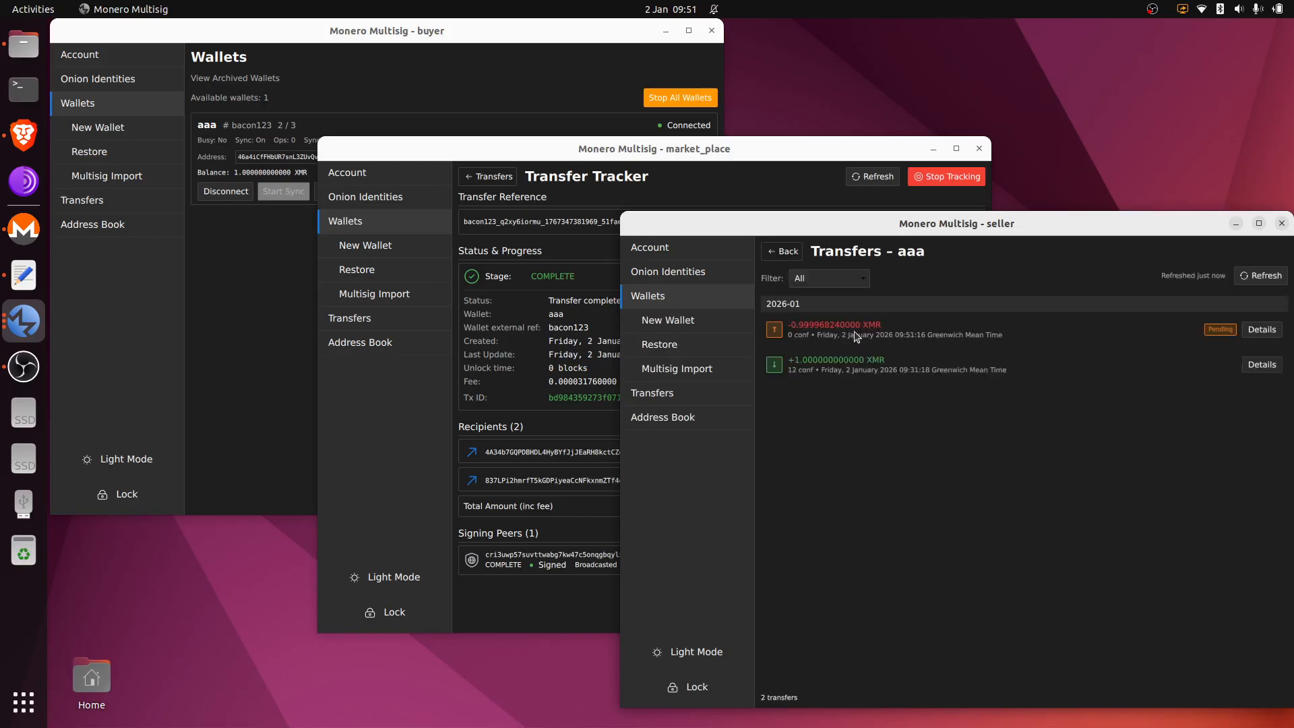
left_click(673, 159)
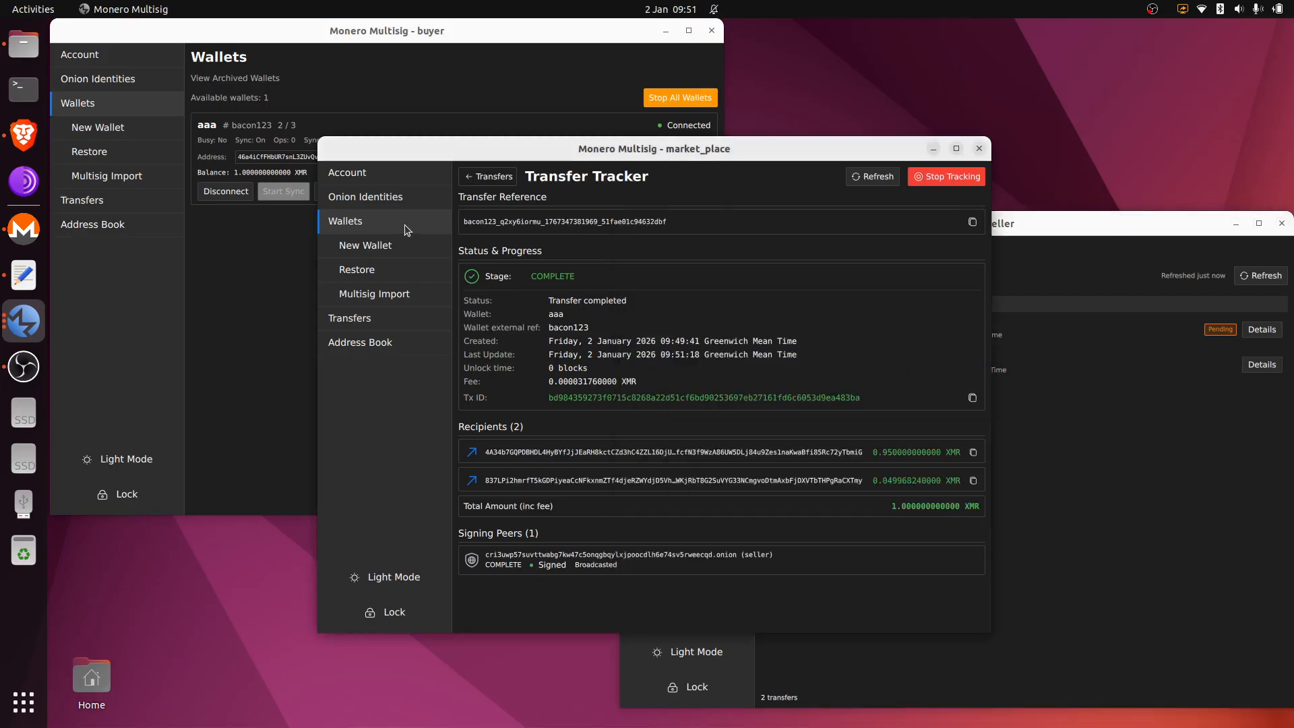
Step: Reopen market_place's aaa transfer history after refresh to see the pending -0.999968240000 XMR spend
left_click(404, 225)
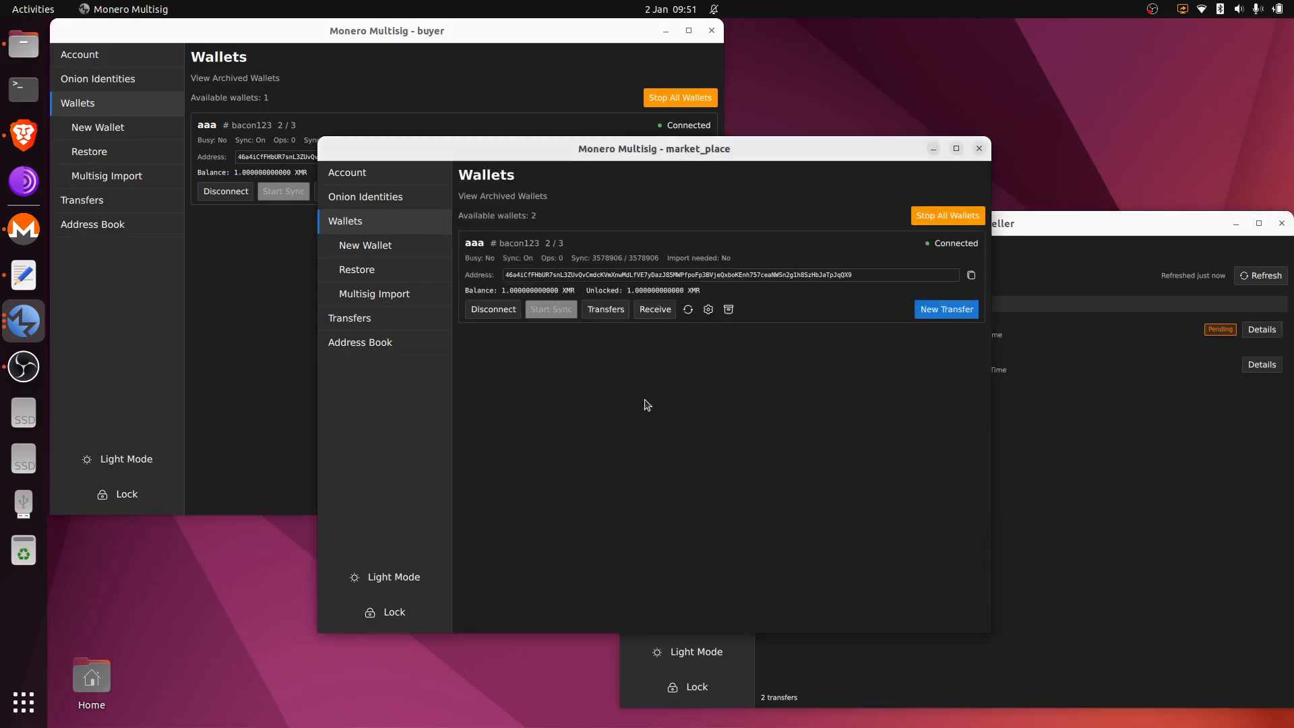
left_click(606, 309)
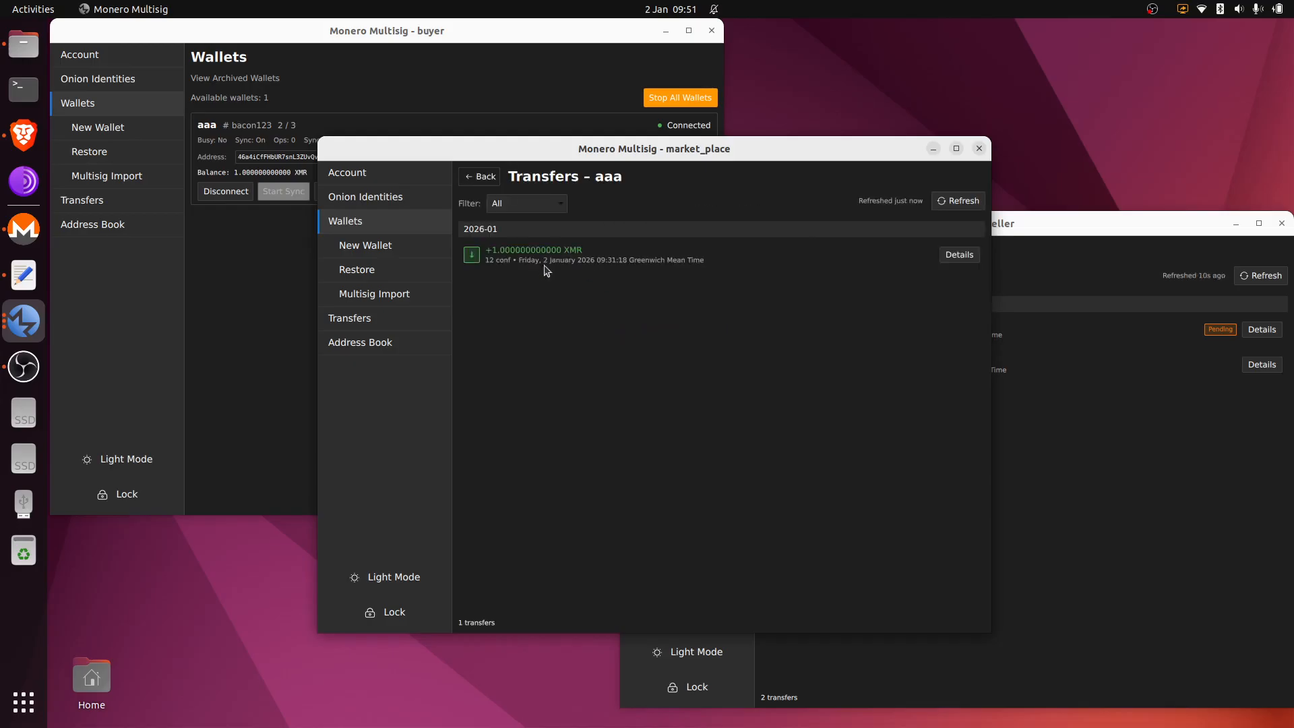
left_click(491, 179)
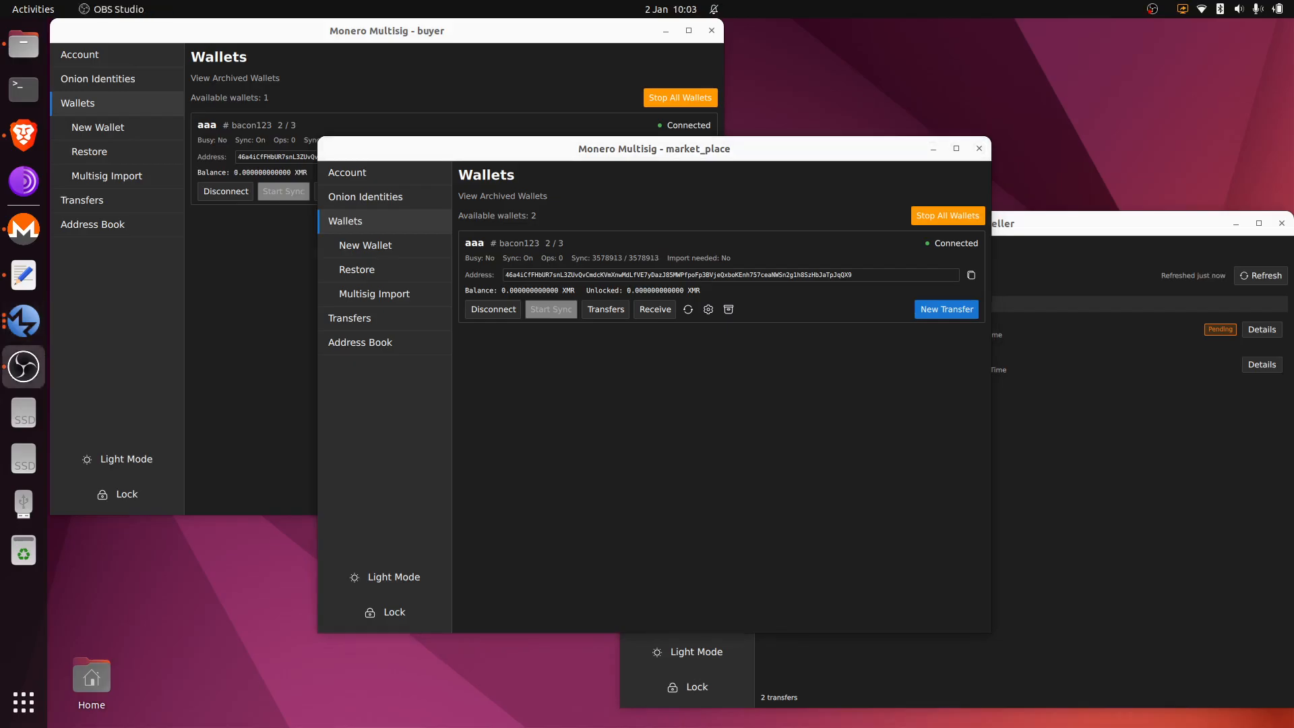
left_click(645, 384)
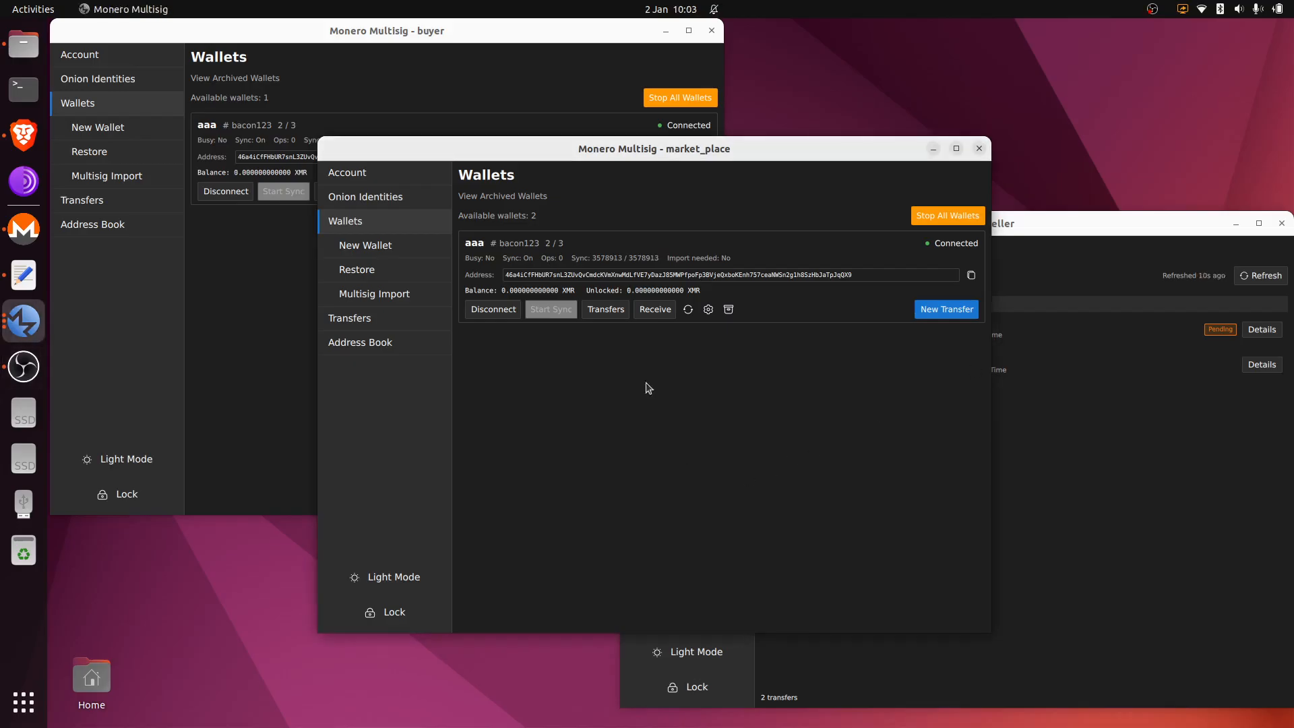
left_click(610, 311)
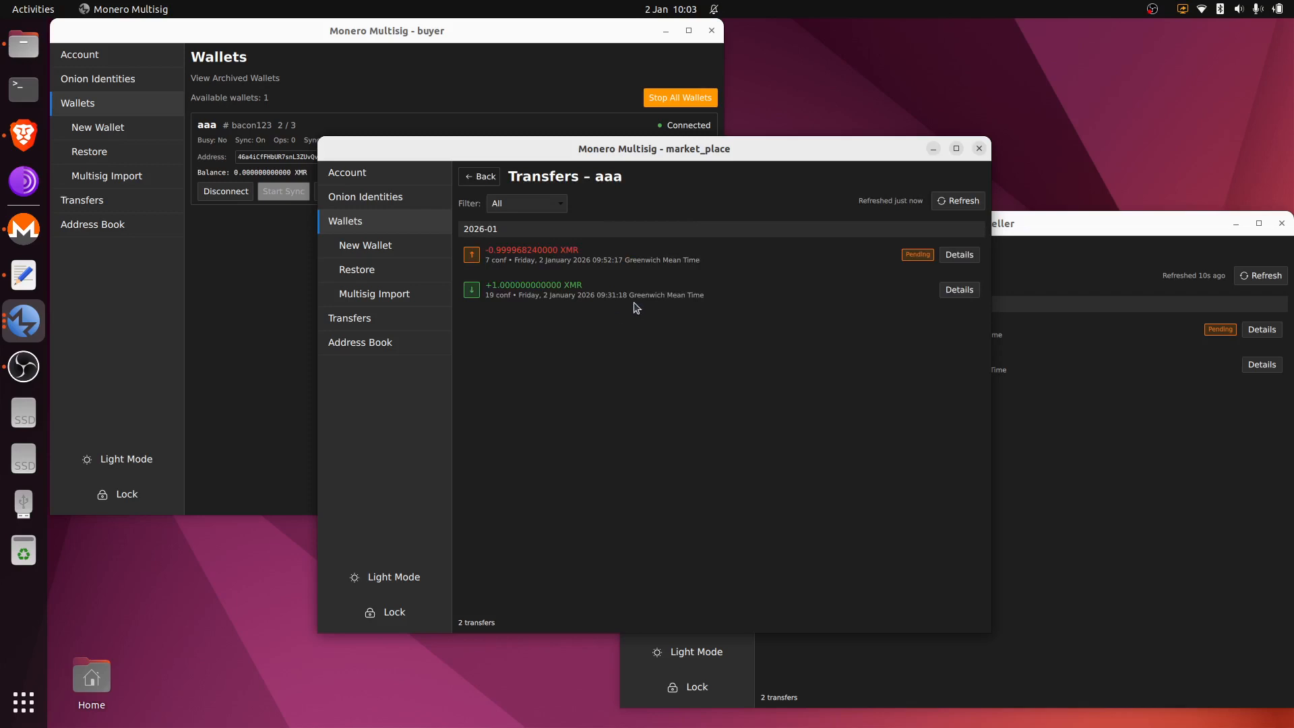